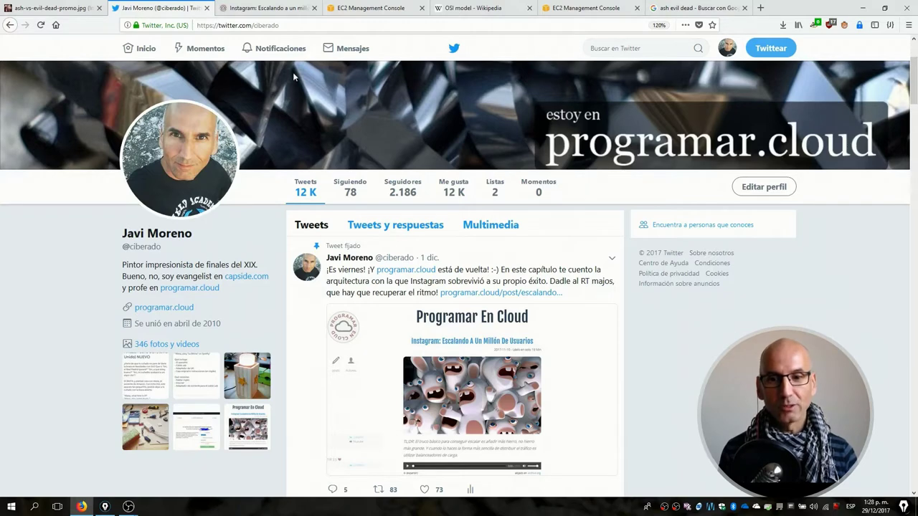
Step: Open the EC2 service in the AWS console and list its running instances
{"action": "left_click", "coordinate": [291, 6]}
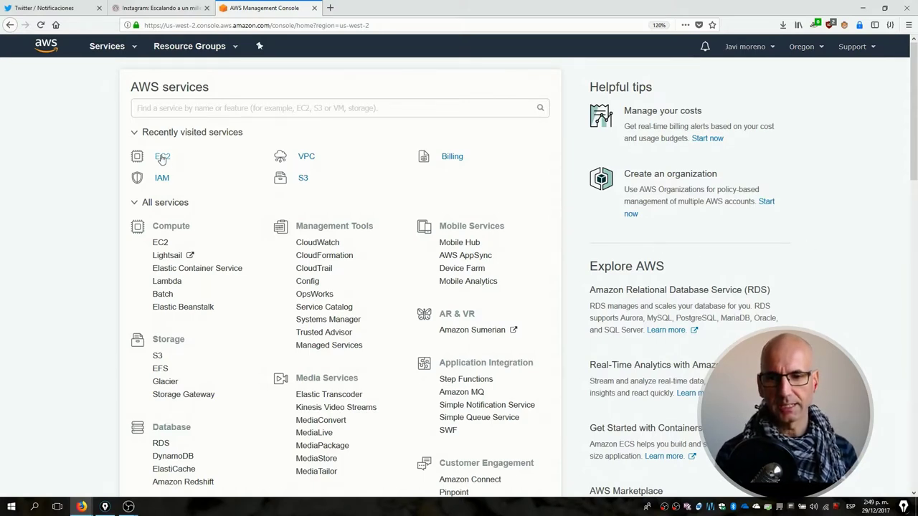
{"action": "left_click", "coordinate": [161, 243]}
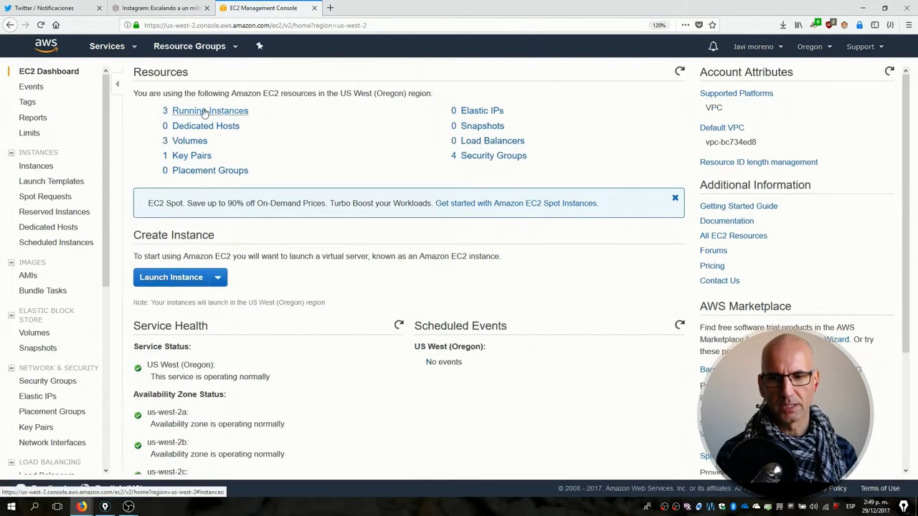
{"action": "left_click", "coordinate": [205, 112]}
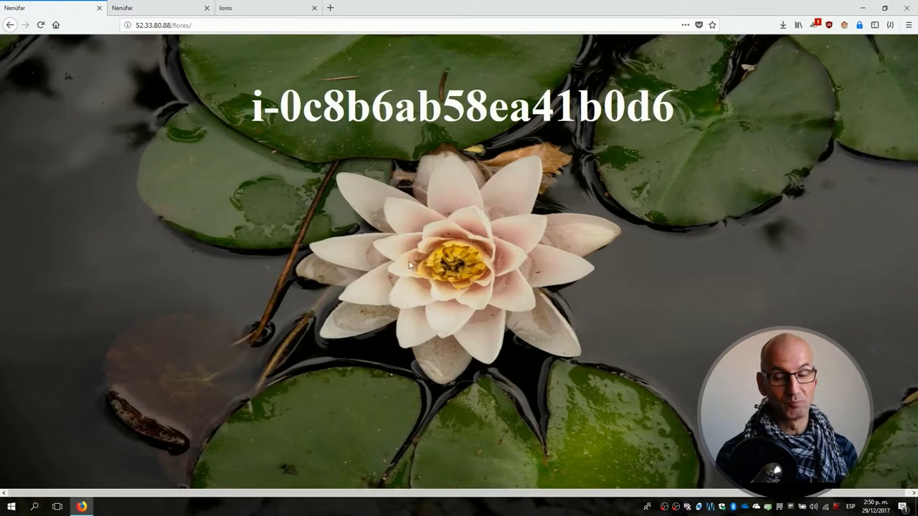
Step: Examine the two flores pages and the loros page in the other browser window, comparing the instance ID each one displays
{"action": "left_click_drag", "start_coordinate": [249, 115], "coordinate": [612, 167]}
{"action": "key", "text": "ctrl+Tab"}
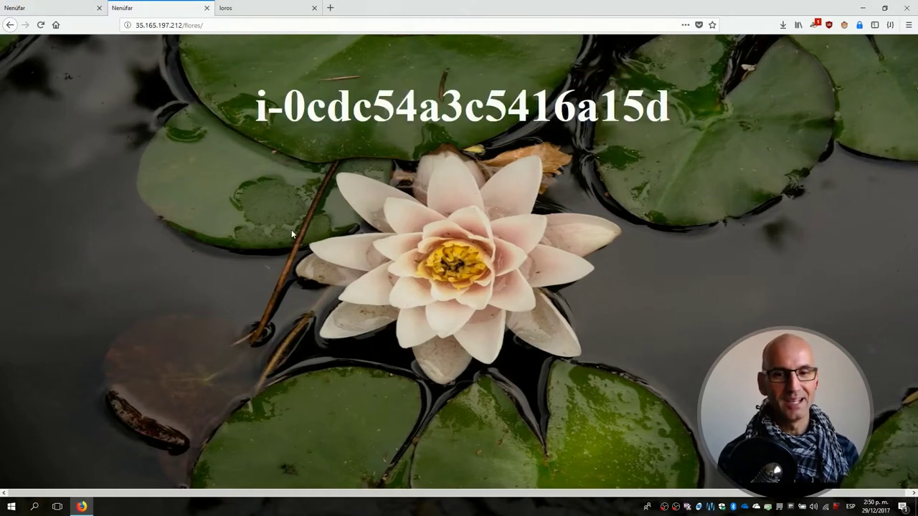
{"action": "left_click_drag", "start_coordinate": [251, 115], "coordinate": [687, 114]}
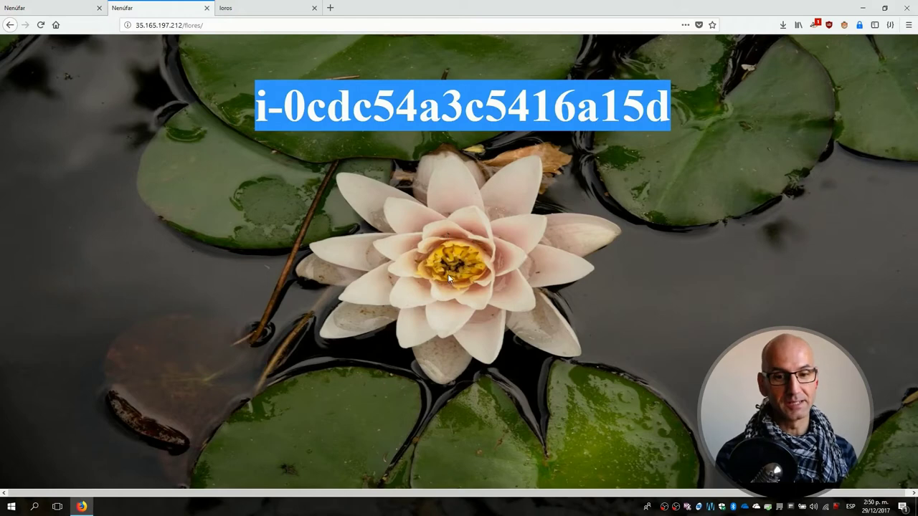
{"action": "left_click", "coordinate": [368, 106]}
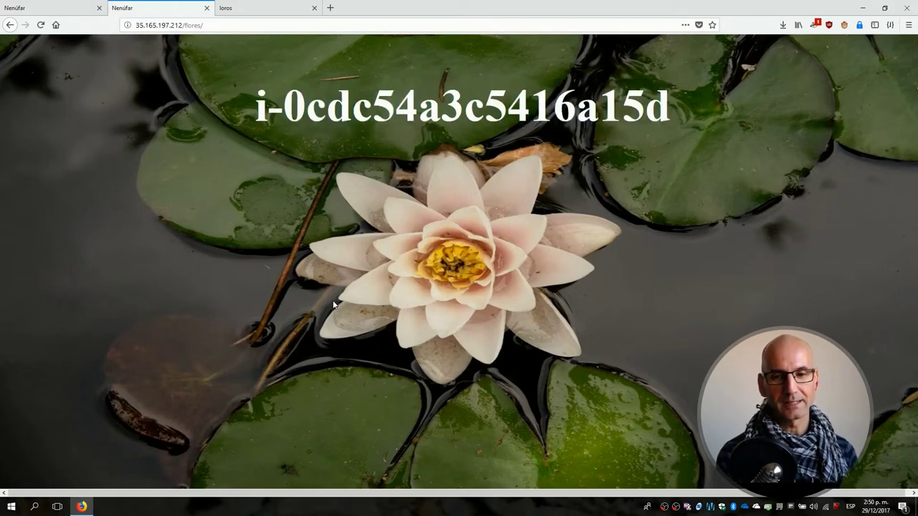
{"action": "key", "text": "ctrl+Tab"}
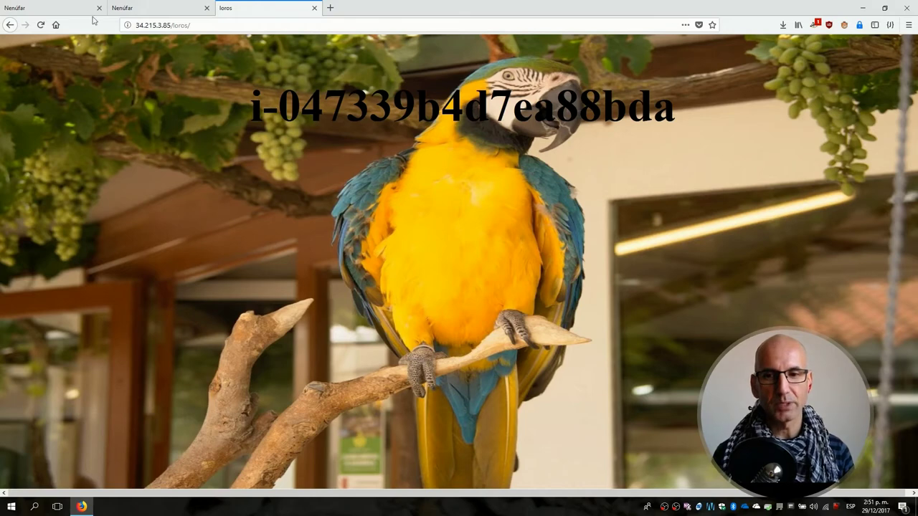
{"action": "left_click", "coordinate": [68, 8]}
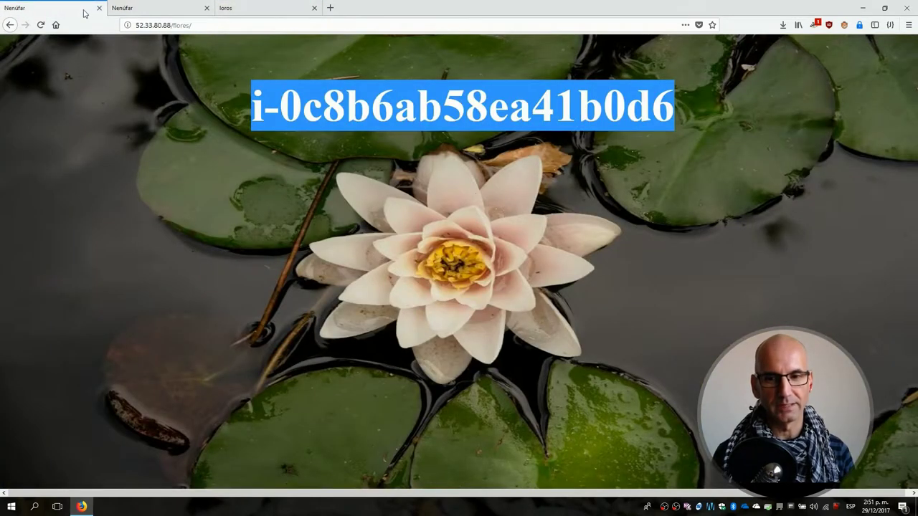
{"action": "left_click", "coordinate": [150, 9]}
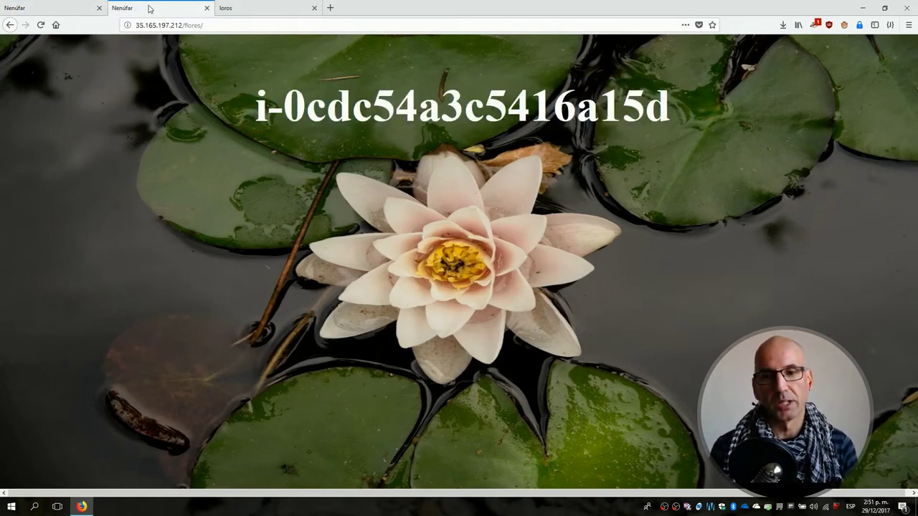
{"action": "left_click", "coordinate": [274, 6]}
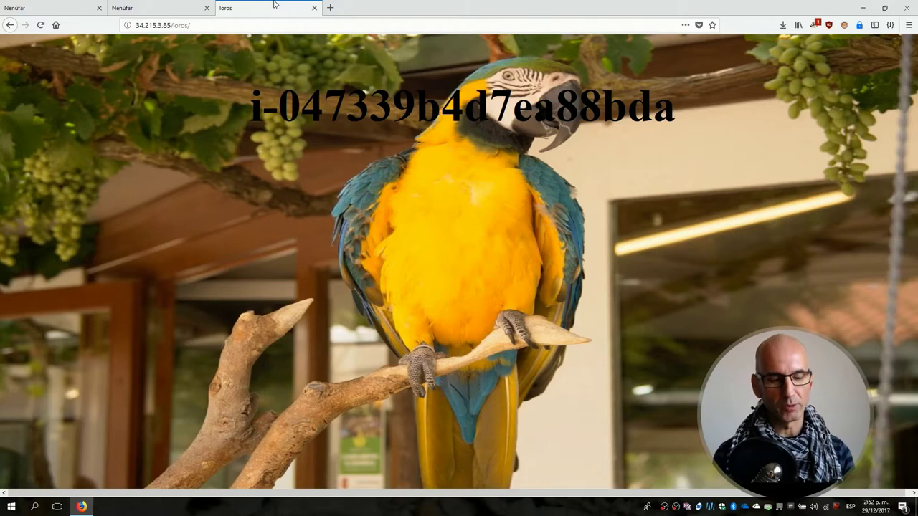
Step: Switch back to the EC2 console and open the list of load balancing target groups
{"action": "key", "text": "alt+Tab"}
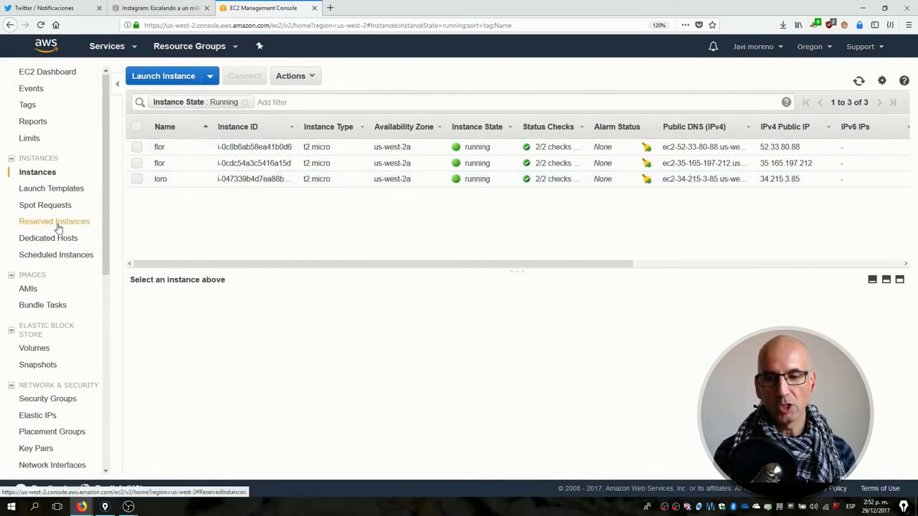
{"action": "scroll", "coordinate": [59, 232], "scroll_direction": "down", "scroll_amount": 1}
{"action": "scroll", "coordinate": [61, 234], "scroll_direction": "down", "scroll_amount": 4}
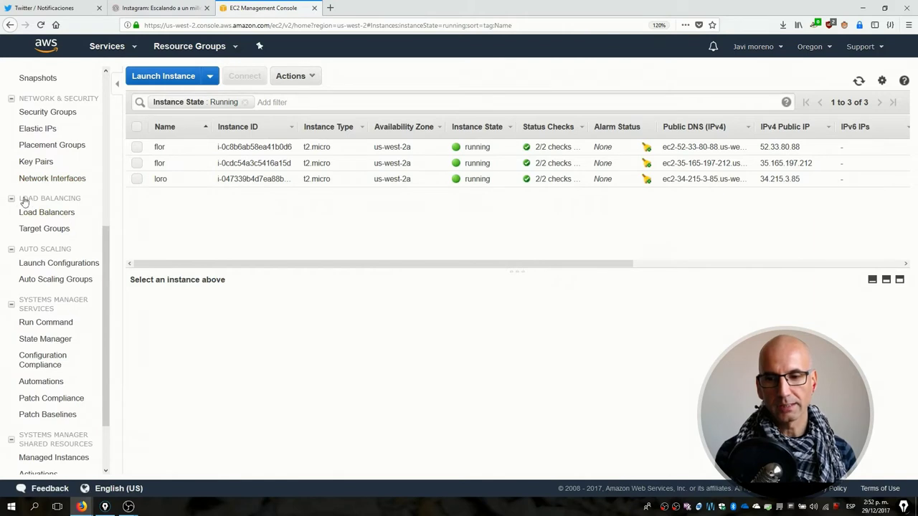
{"action": "left_click", "coordinate": [46, 231]}
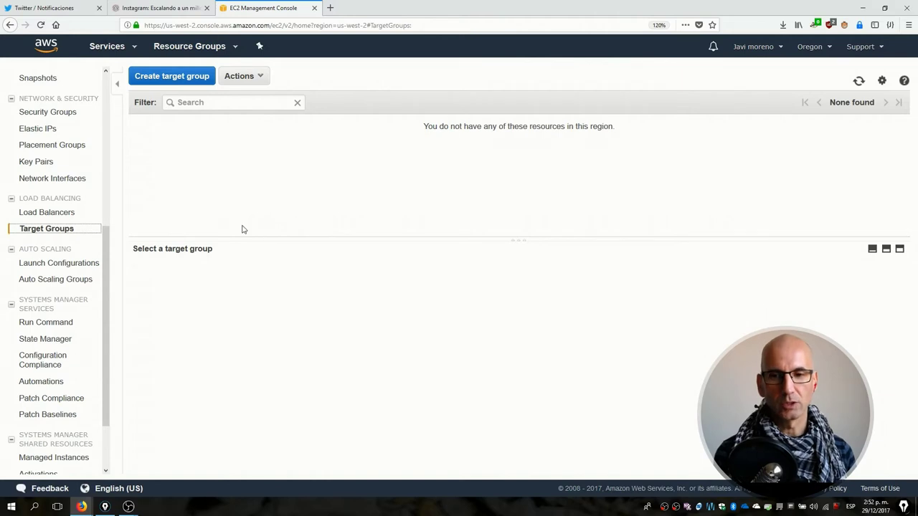
Step: Start a new target group named flores, accepting the HTTP protocol, port 80 and the instance target type
{"action": "left_click", "coordinate": [197, 86]}
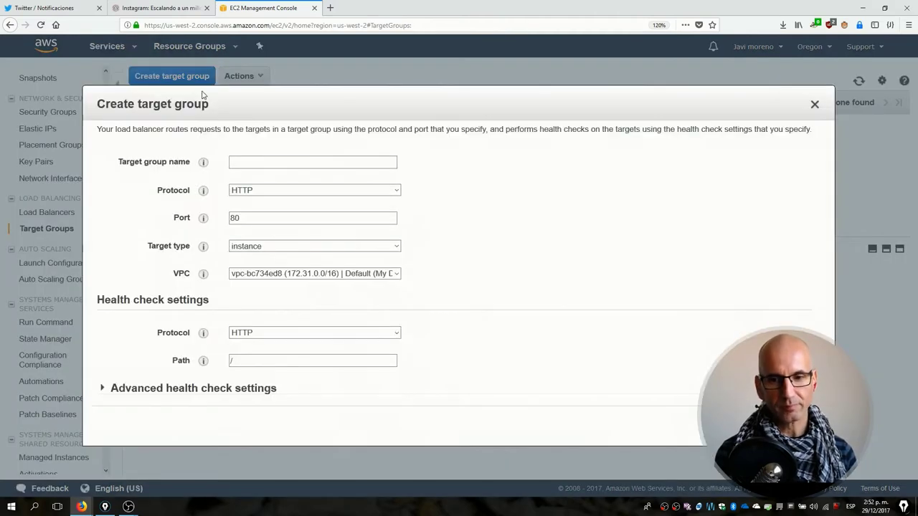
{"action": "left_click", "coordinate": [291, 162]}
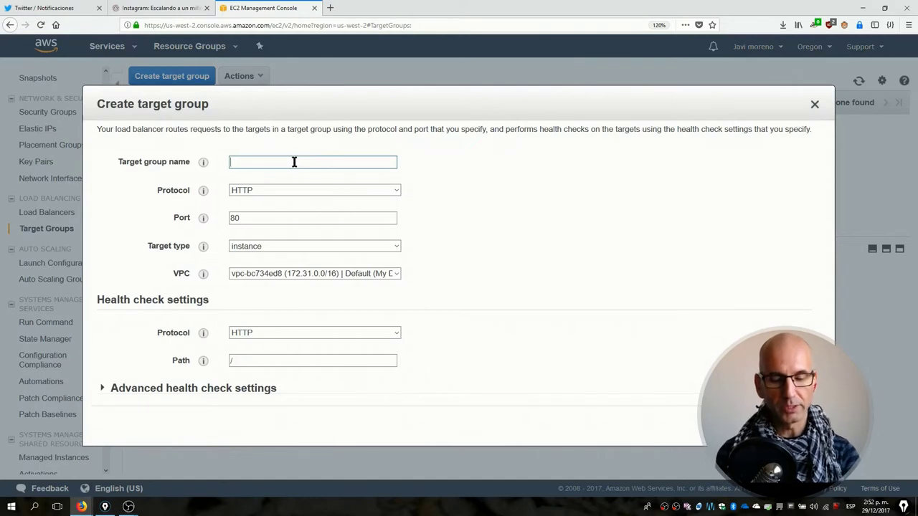
{"action": "type", "text": "f"}
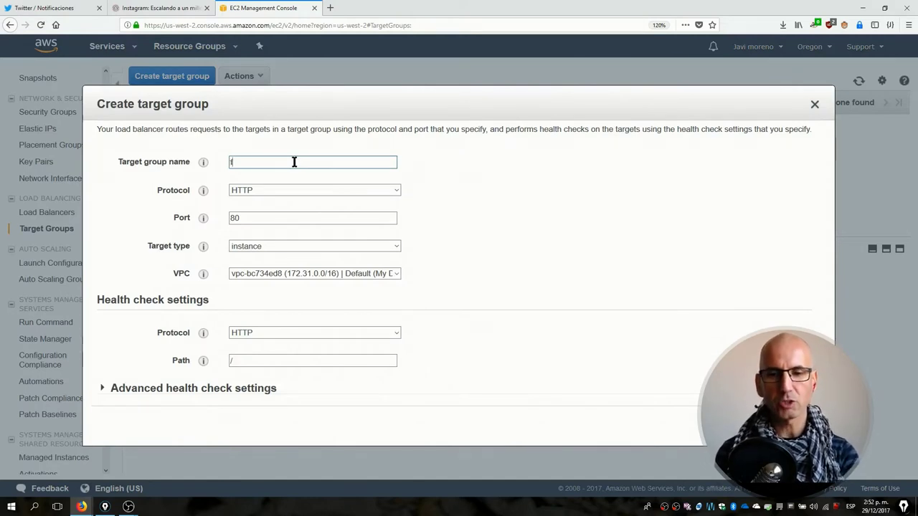
{"action": "type", "text": "lores"}
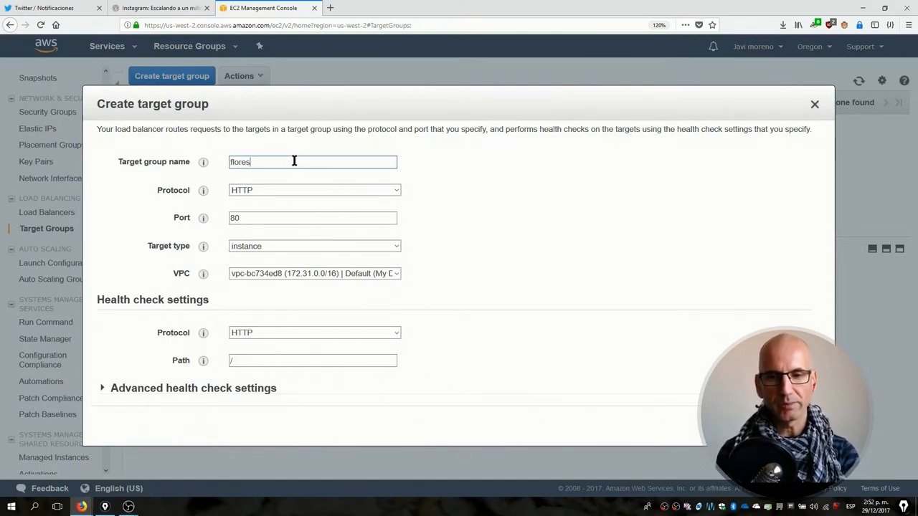
{"action": "key", "text": "Tab"}
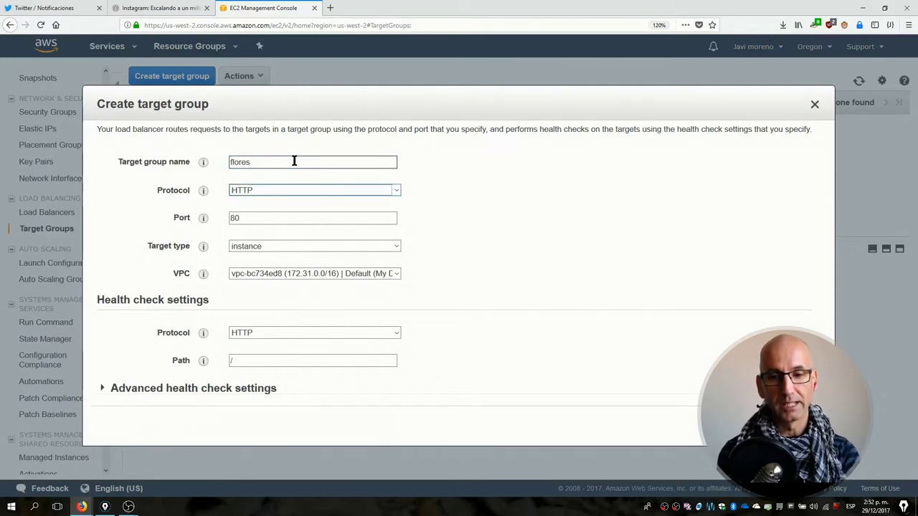
{"action": "key", "text": "Tab"}
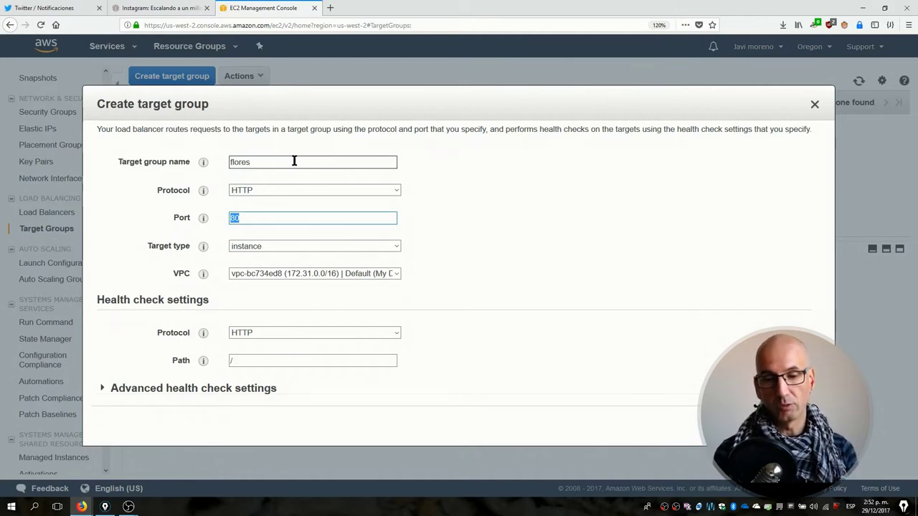
{"action": "key", "text": "Tab"}
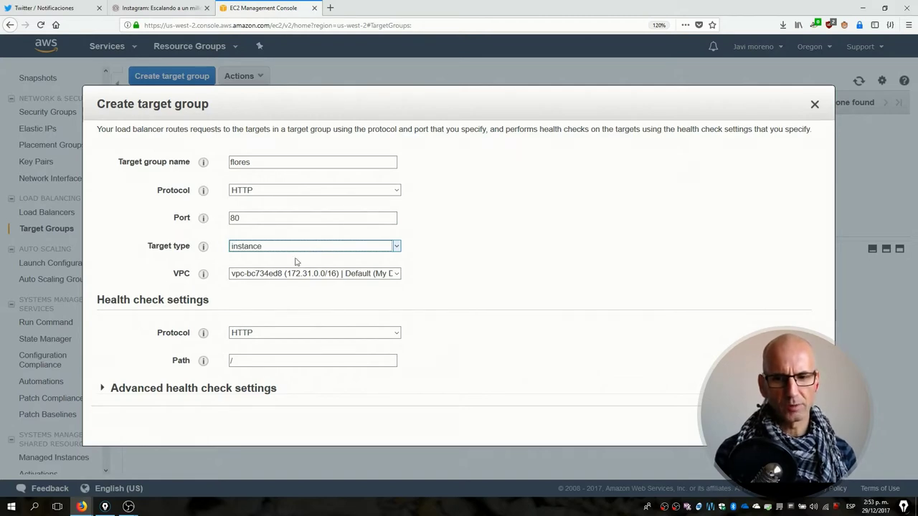
Step: Set the advanced health check's healthy and unhealthy thresholds to 2, keep the path /, and create the target group
{"action": "left_click", "coordinate": [434, 293]}
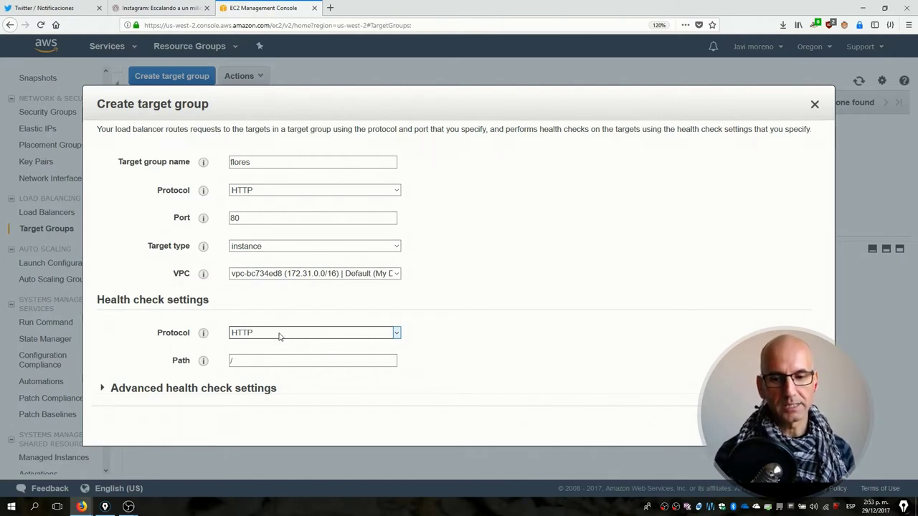
{"action": "left_click", "coordinate": [308, 362]}
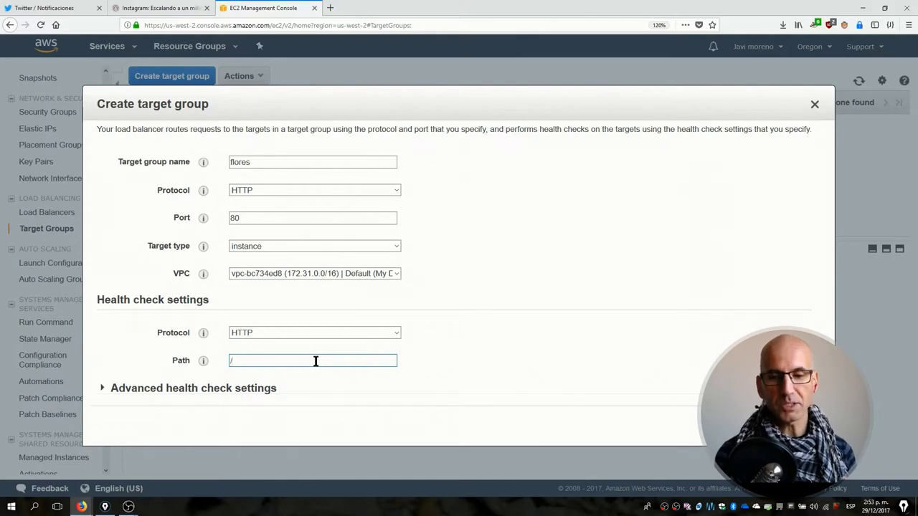
{"action": "left_click", "coordinate": [242, 389]}
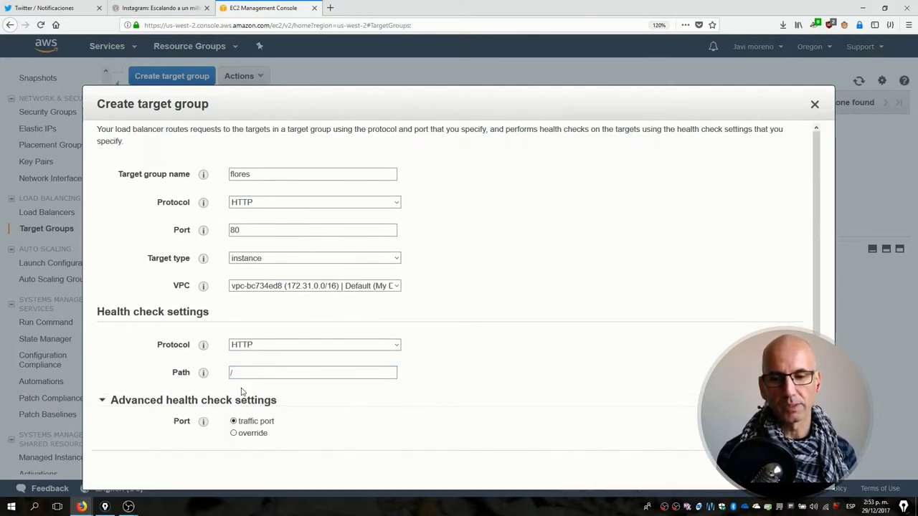
{"action": "scroll", "coordinate": [476, 353], "scroll_direction": "down", "scroll_amount": 2}
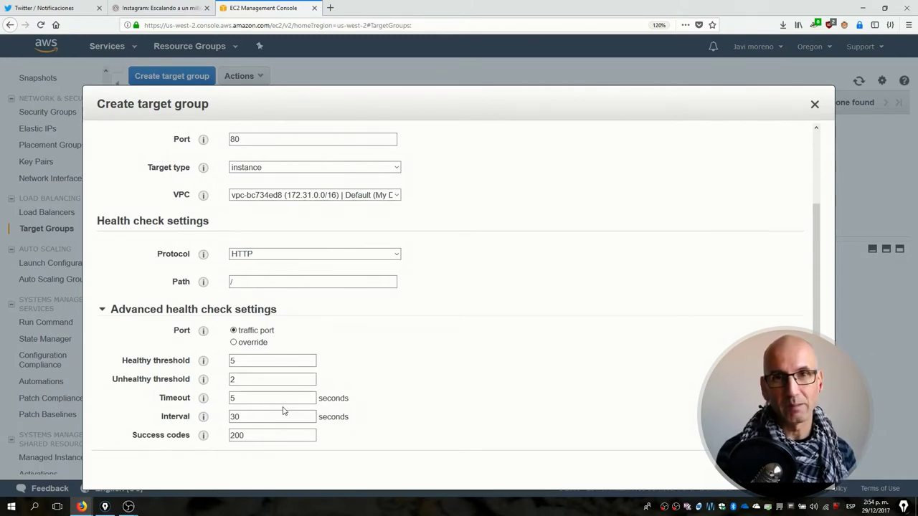
{"action": "left_click_drag", "start_coordinate": [244, 360], "coordinate": [227, 361]}
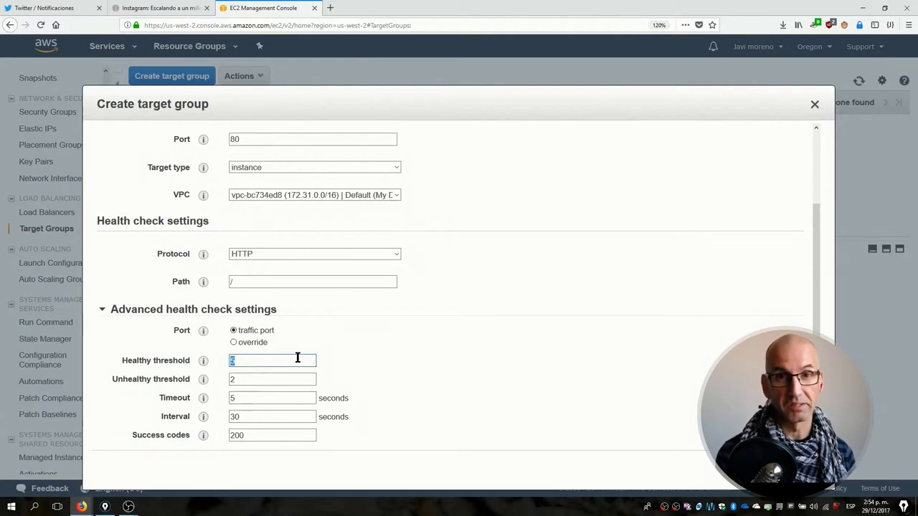
{"action": "type", "text": "2"}
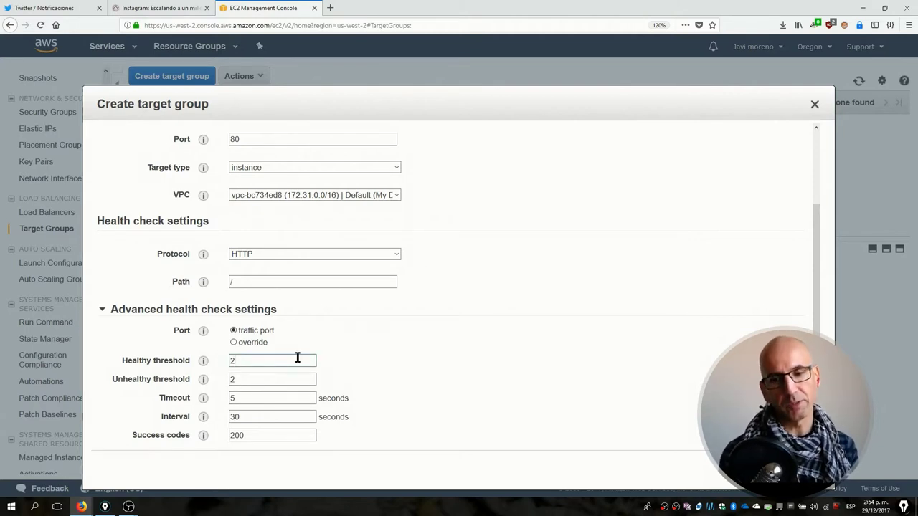
{"action": "key", "text": "Tab"}
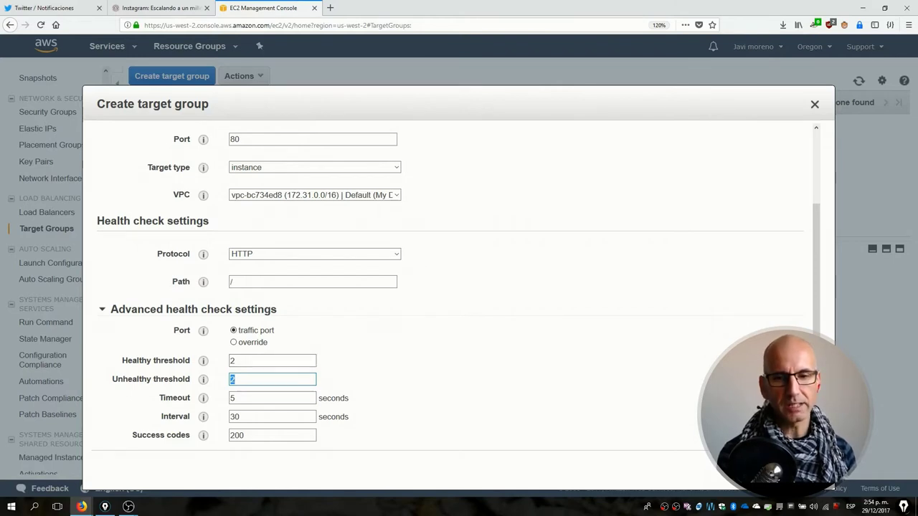
{"action": "type", "text": "2"}
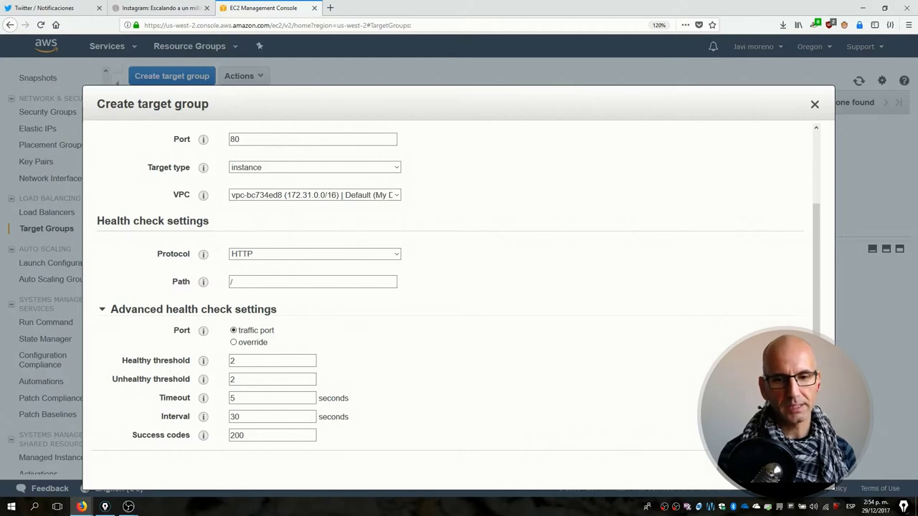
{"action": "key", "text": "Return"}
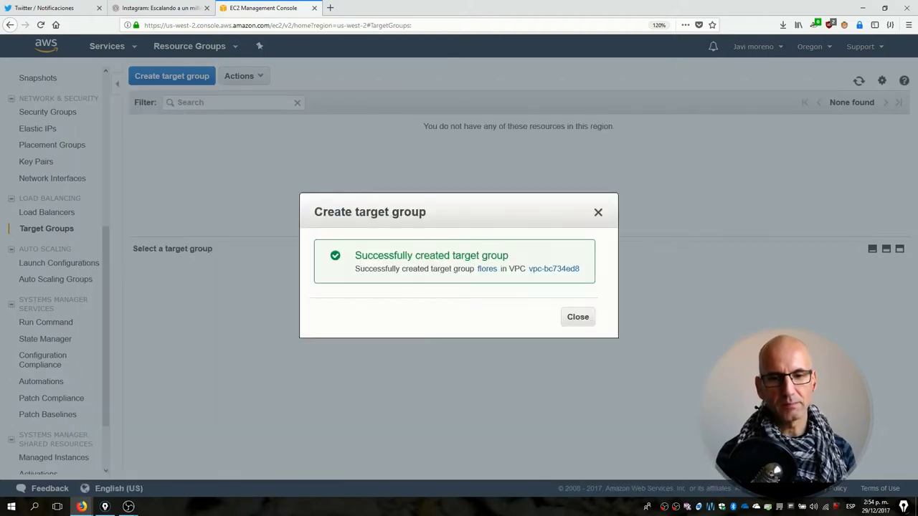
{"action": "left_click", "coordinate": [577, 317]}
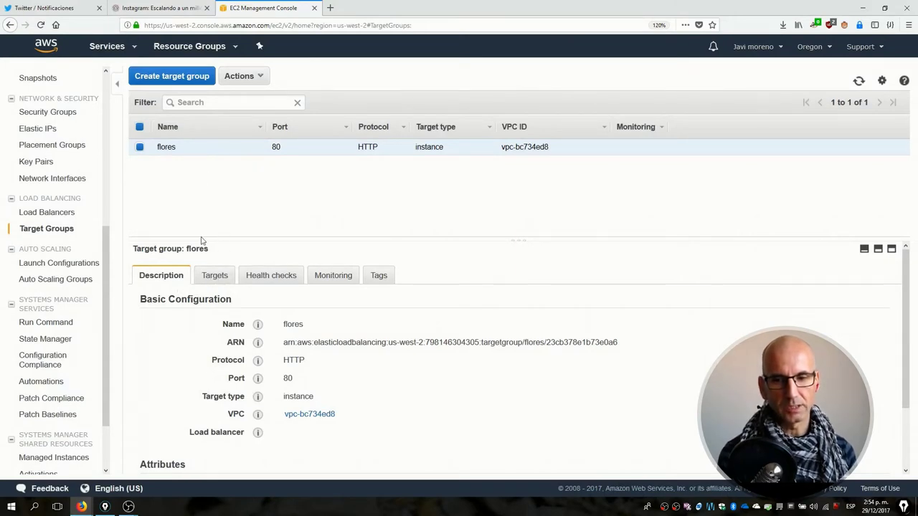
Step: Register the two instances named flor on port 80 as targets of the flores target group
{"action": "left_click", "coordinate": [219, 278]}
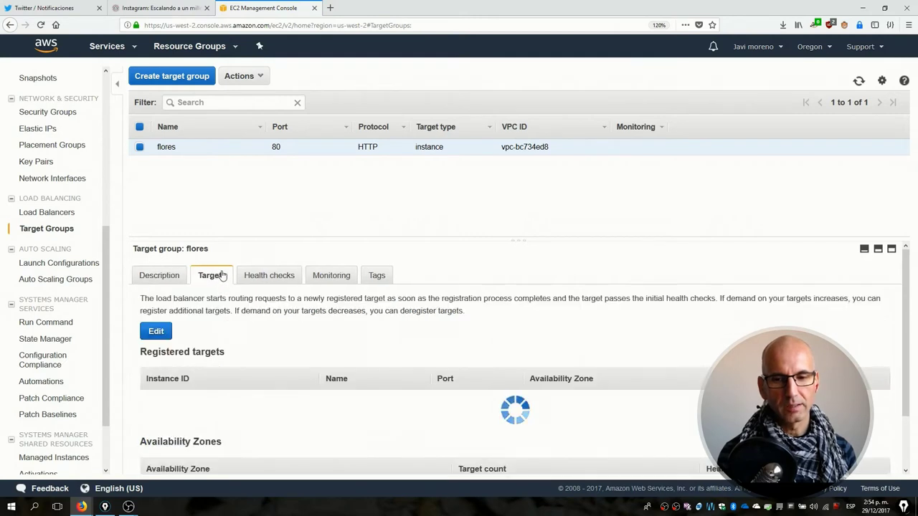
{"action": "left_click_drag", "start_coordinate": [364, 242], "coordinate": [369, 175]}
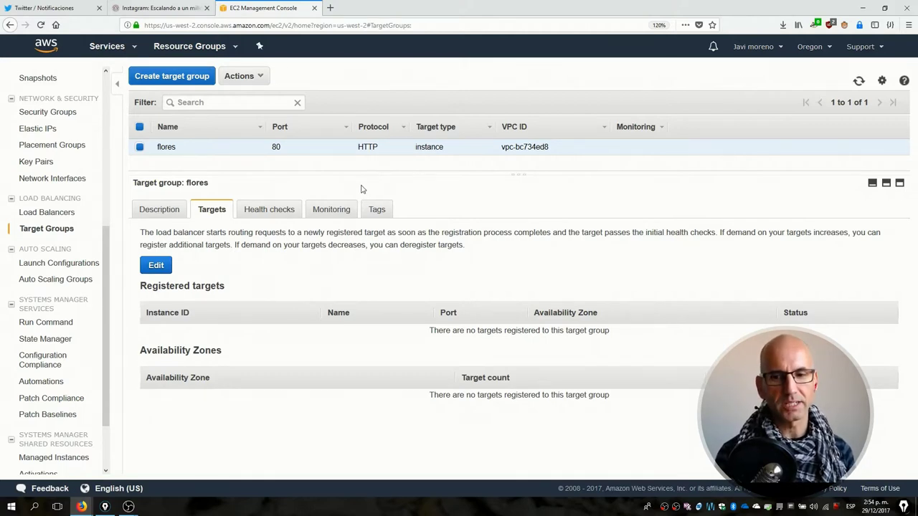
{"action": "left_click", "coordinate": [156, 266]}
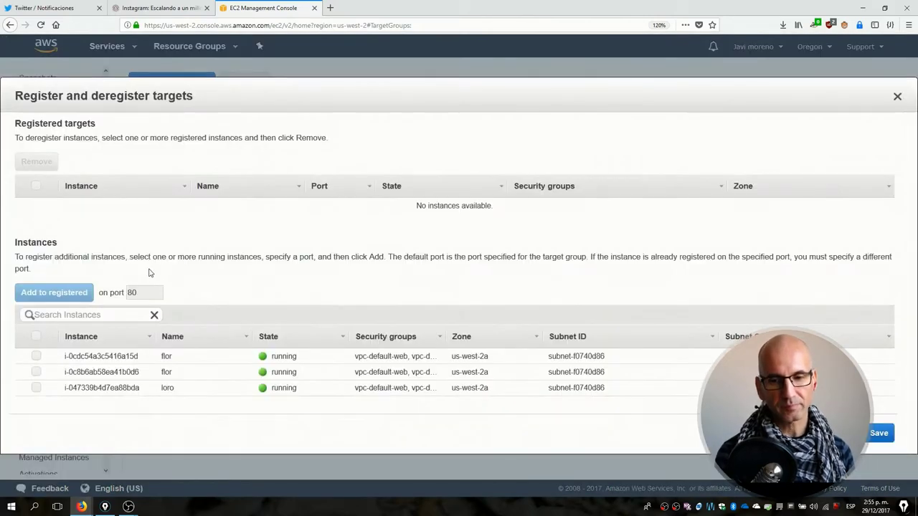
{"action": "left_click", "coordinate": [36, 356]}
{"action": "left_click", "coordinate": [36, 371]}
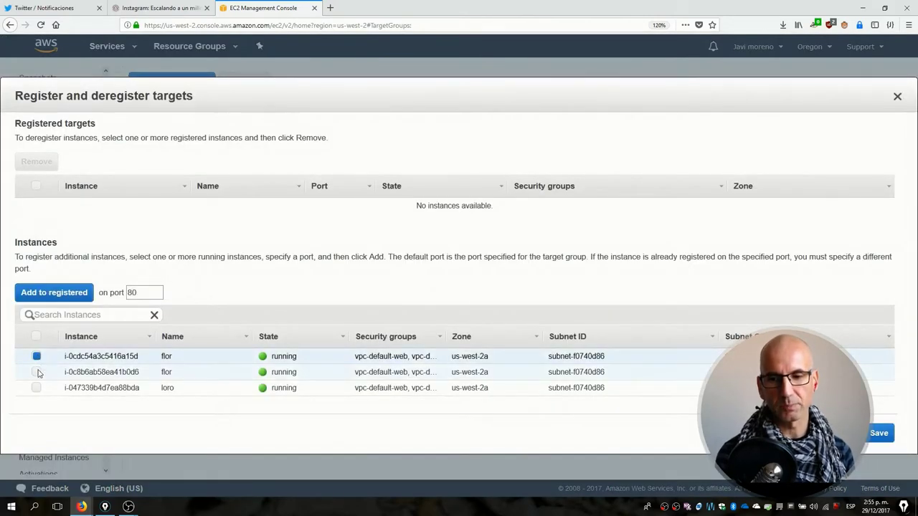
{"action": "left_click", "coordinate": [58, 295]}
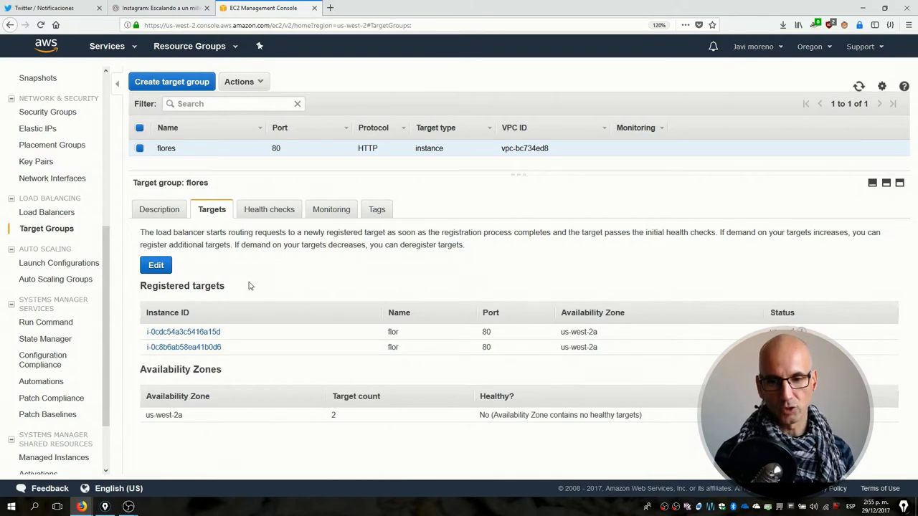
Step: Create a target group named loros on HTTP port 80 for instances, with the health check's healthy threshold set to 2
{"action": "left_click", "coordinate": [188, 85]}
{"action": "left_click", "coordinate": [288, 150]}
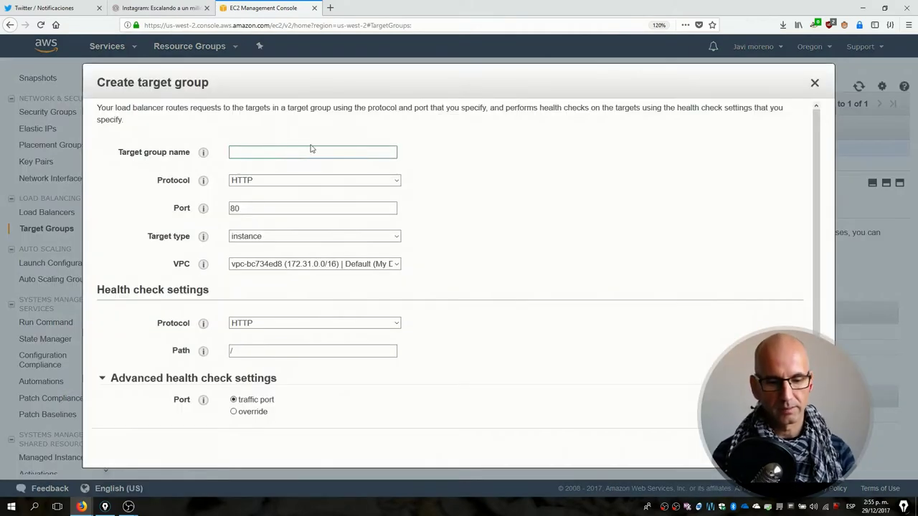
{"action": "type", "text": "loros"}
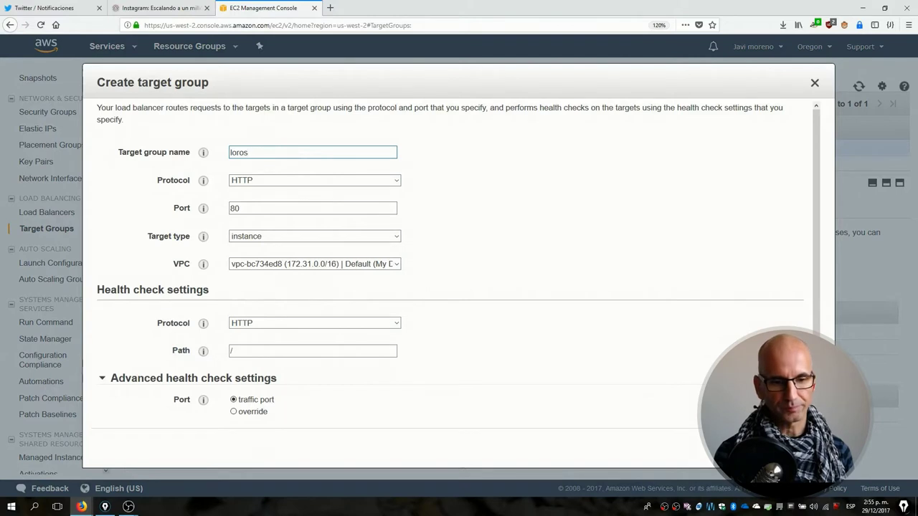
{"action": "scroll", "coordinate": [597, 381], "scroll_direction": "down", "scroll_amount": 1}
{"action": "scroll", "coordinate": [597, 381], "scroll_direction": "down", "scroll_amount": 1}
{"action": "double_click", "coordinate": [247, 338]}
{"action": "type", "text": "2"}
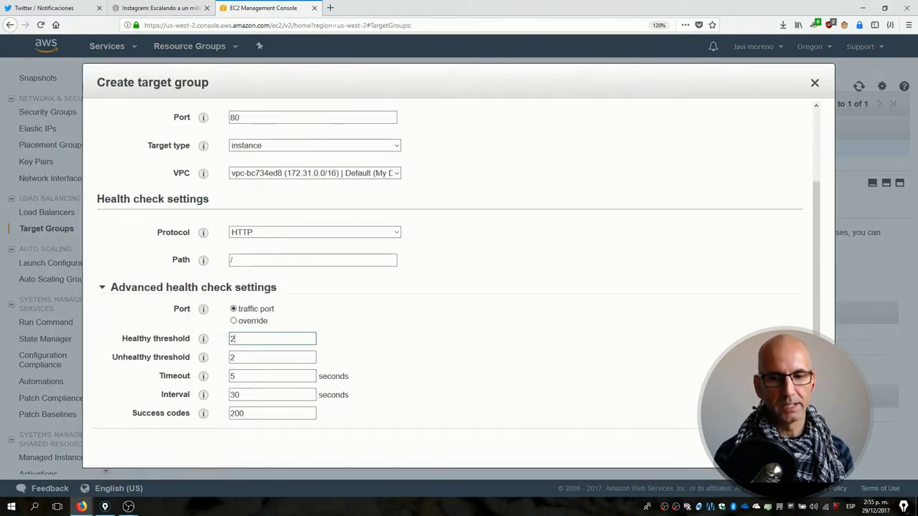
{"action": "key", "text": "Return"}
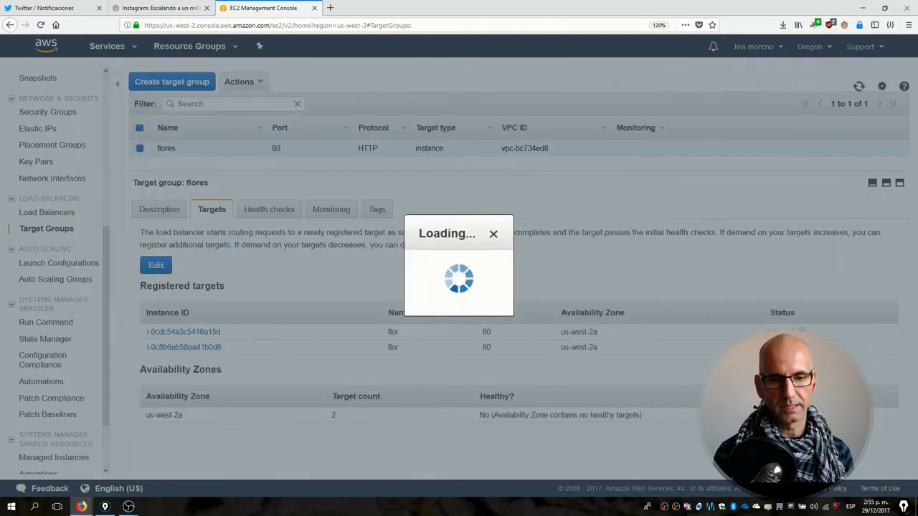
{"action": "left_click", "coordinate": [577, 318]}
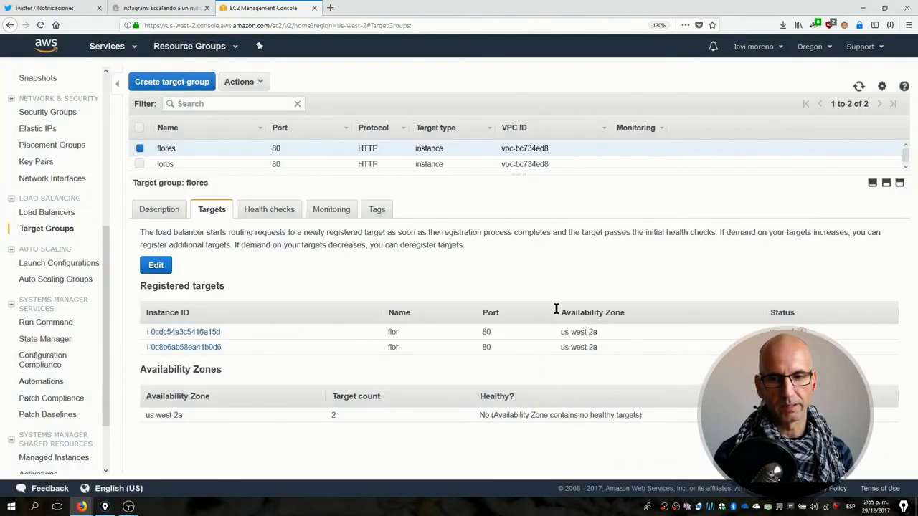
Step: Register the instance named loro on port 80 as a target of the loros target group
{"action": "left_click", "coordinate": [192, 164]}
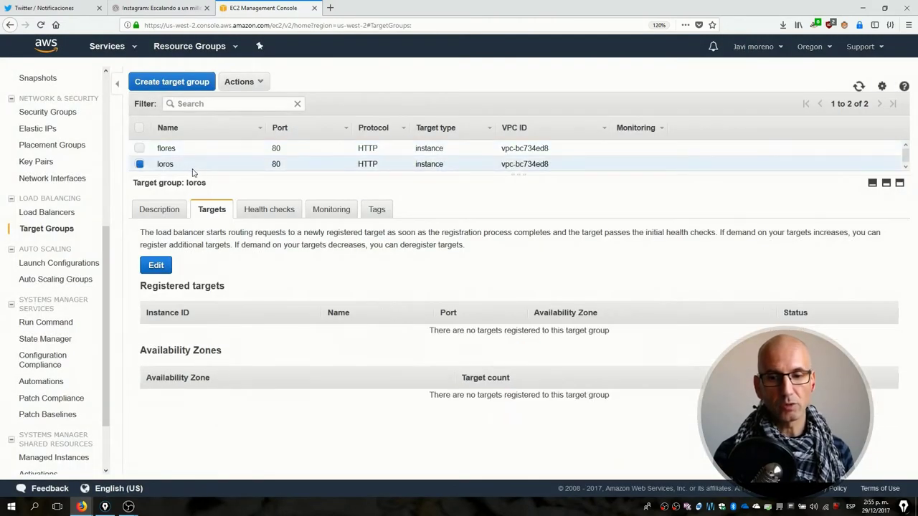
{"action": "left_click", "coordinate": [156, 265]}
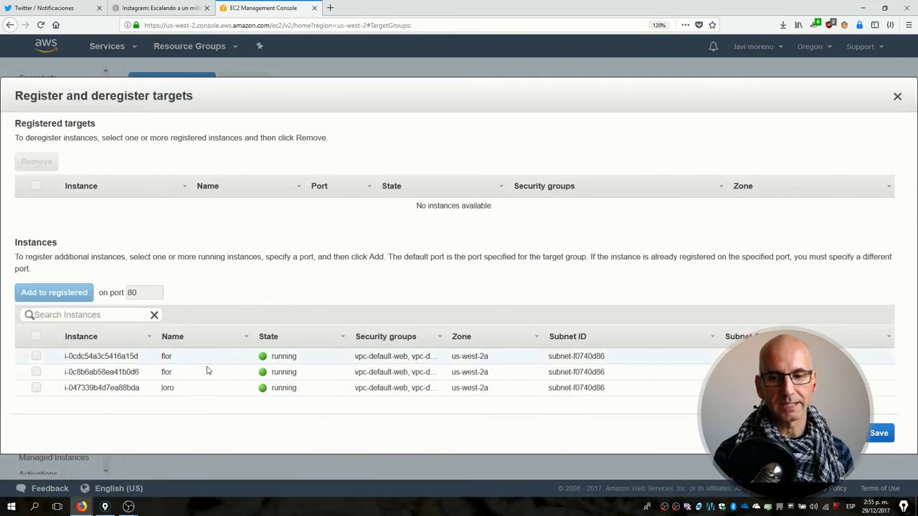
{"action": "left_click", "coordinate": [36, 388]}
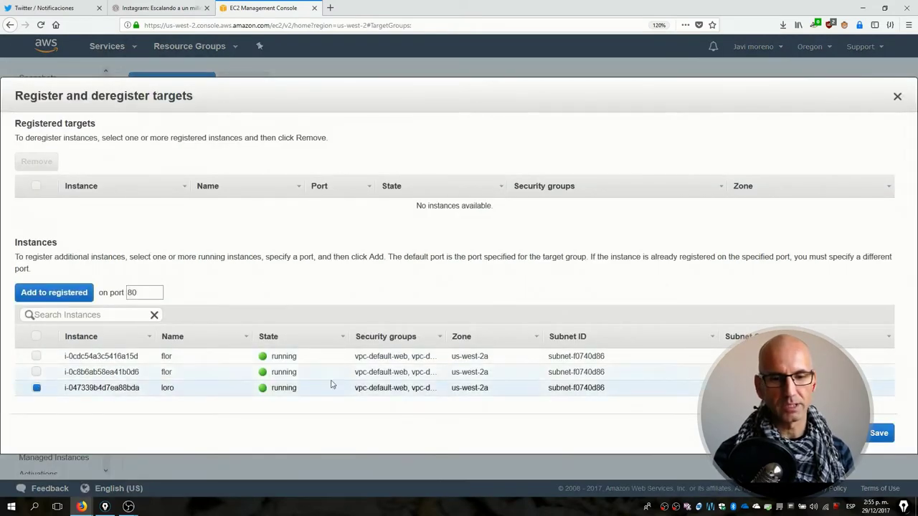
{"action": "left_click", "coordinate": [85, 294]}
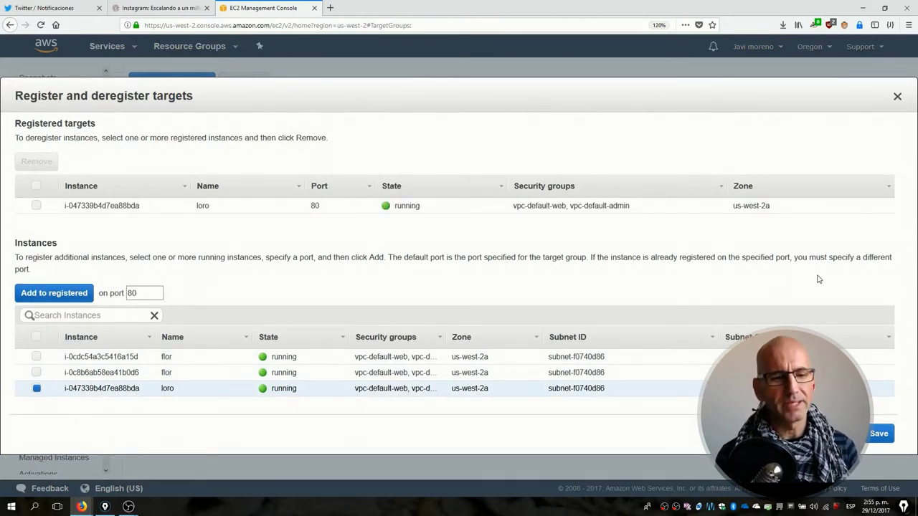
{"action": "left_click", "coordinate": [891, 437]}
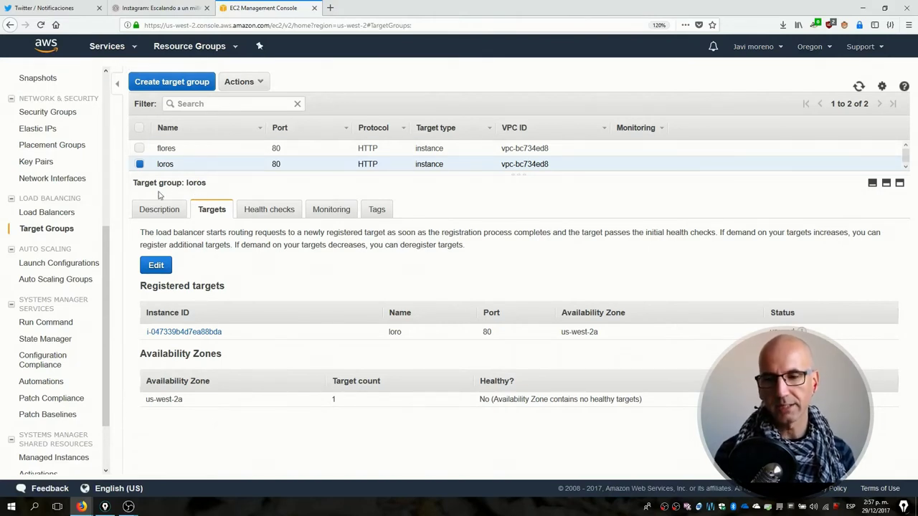
Step: Start a new Application Load Balancer from the load balancers list and name it demoalb
{"action": "left_click", "coordinate": [40, 217]}
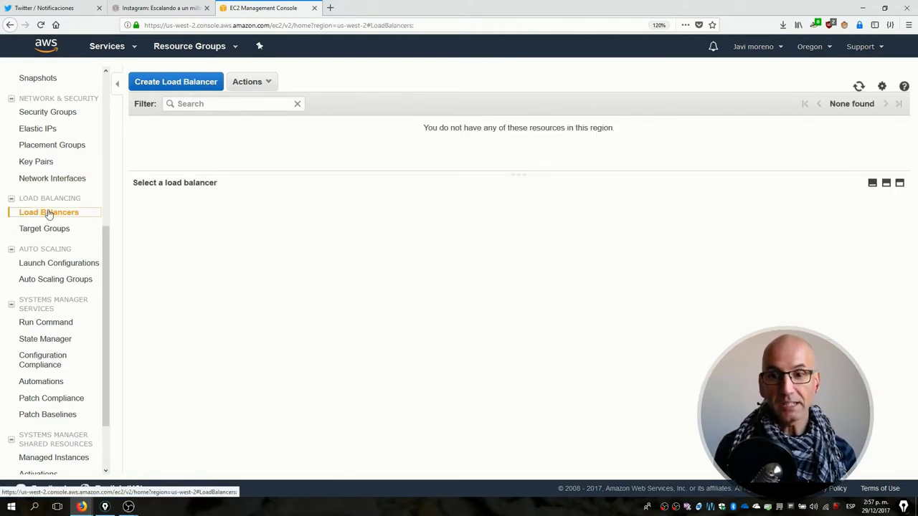
{"action": "left_click", "coordinate": [159, 82]}
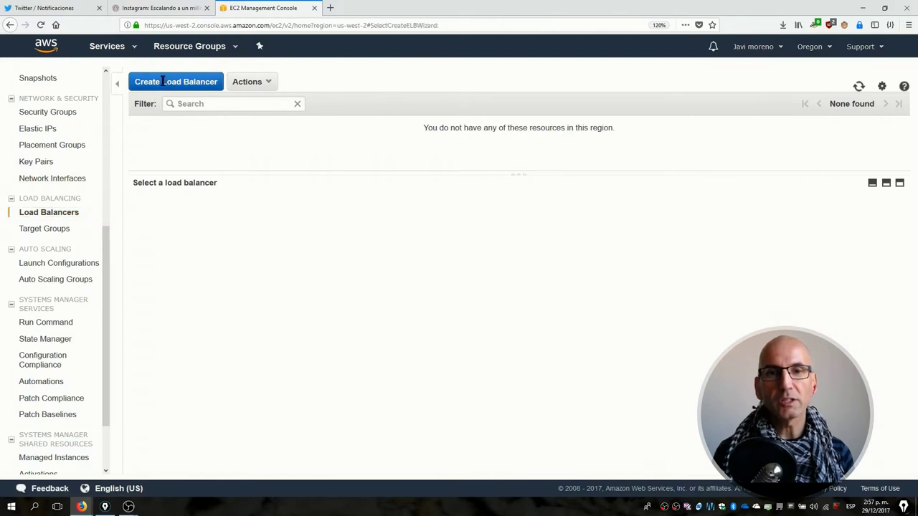
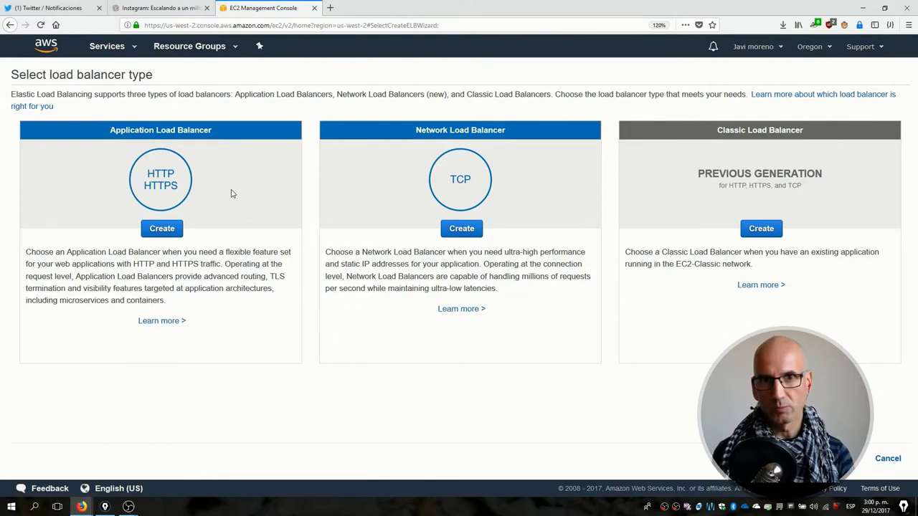
{"action": "left_click", "coordinate": [172, 231]}
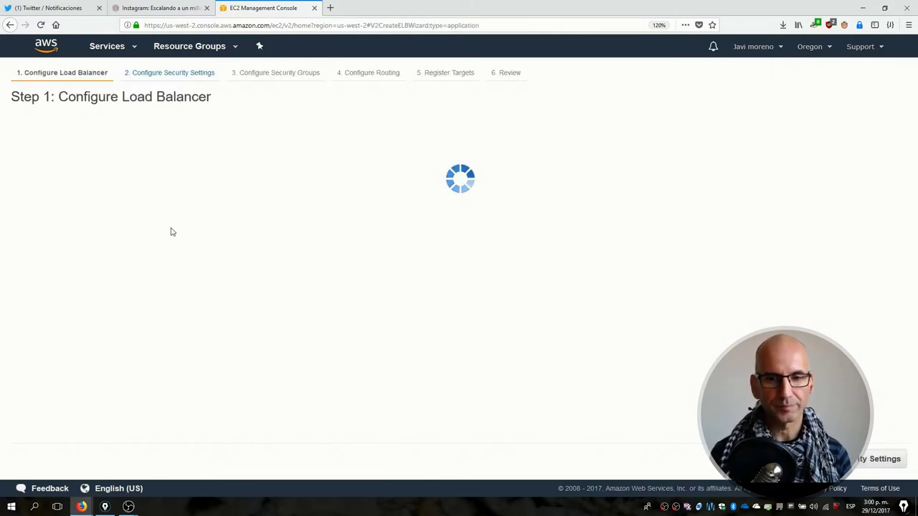
{"action": "left_click", "coordinate": [170, 173]}
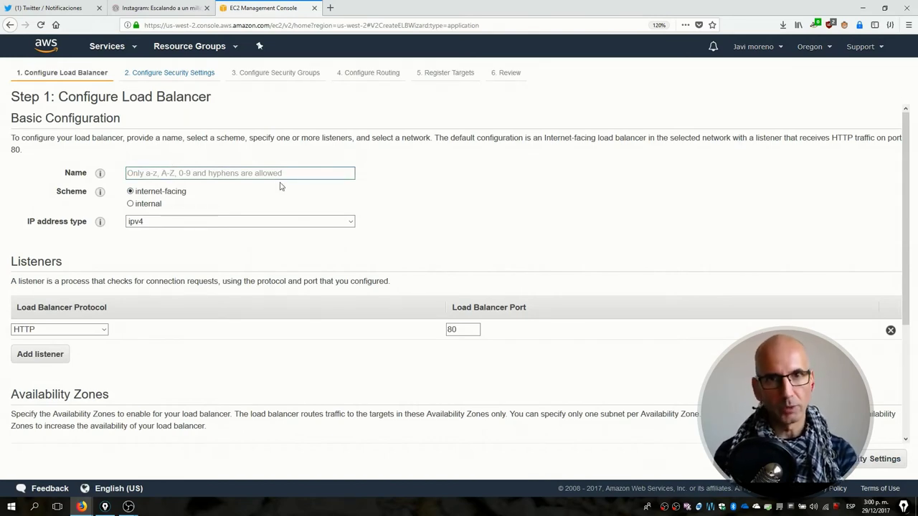
{"action": "type", "text": "demoa"}
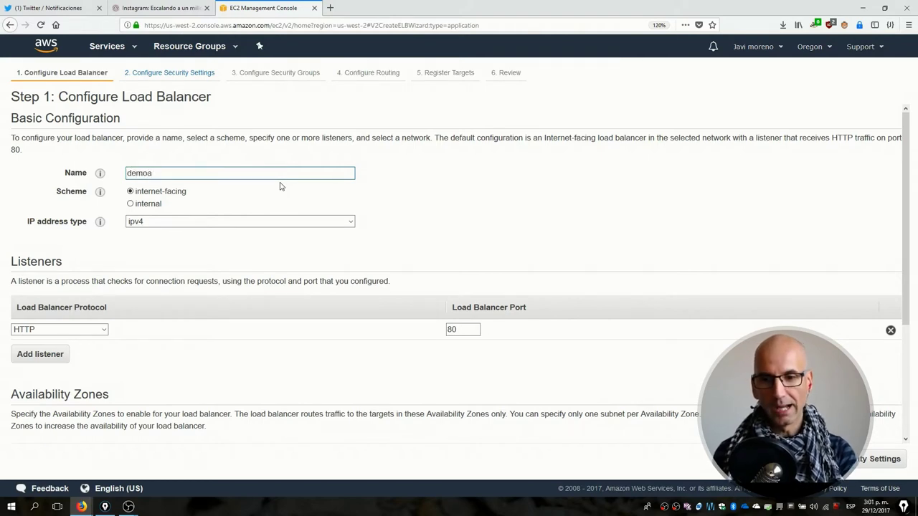
{"action": "type", "text": "lb"}
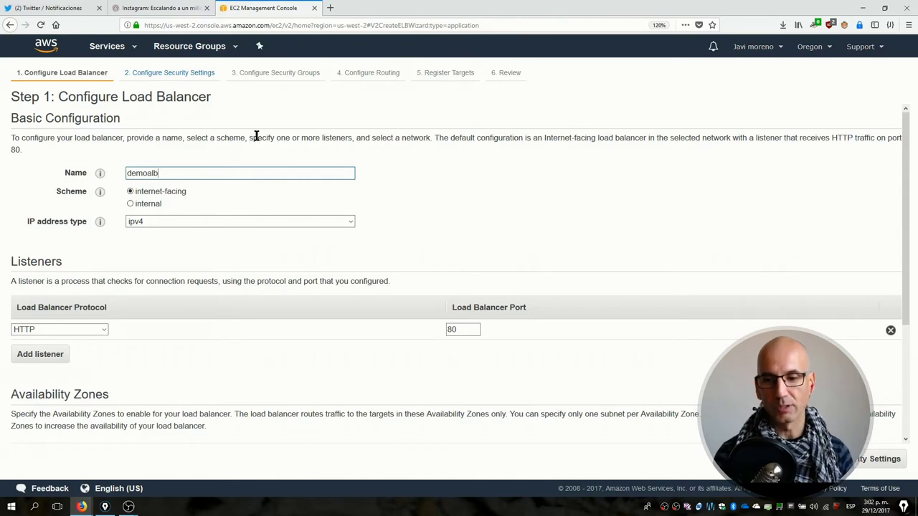
Step: Keep the load balancer's HTTP listener on port 80 and enable availability zones us-west-2a, us-west-2b and us-west-2c
{"action": "scroll", "coordinate": [243, 225], "scroll_direction": "down", "scroll_amount": 3}
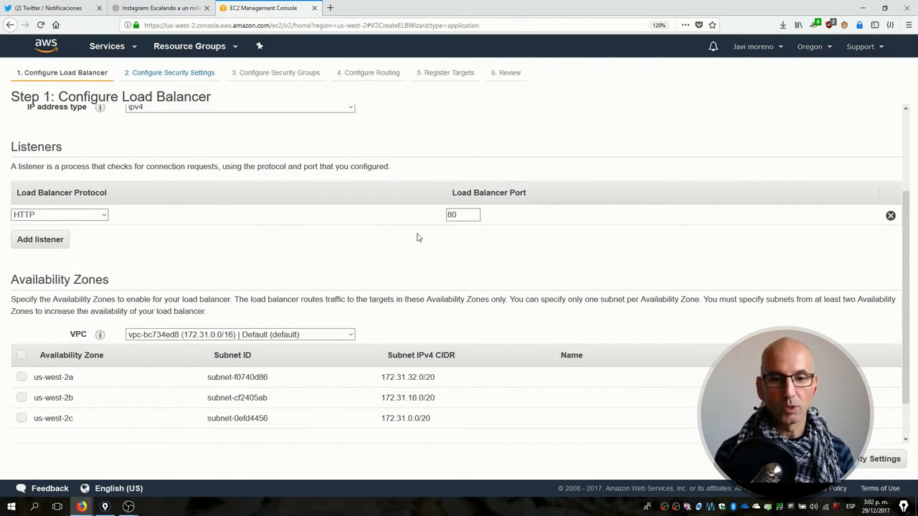
{"action": "left_click", "coordinate": [465, 218]}
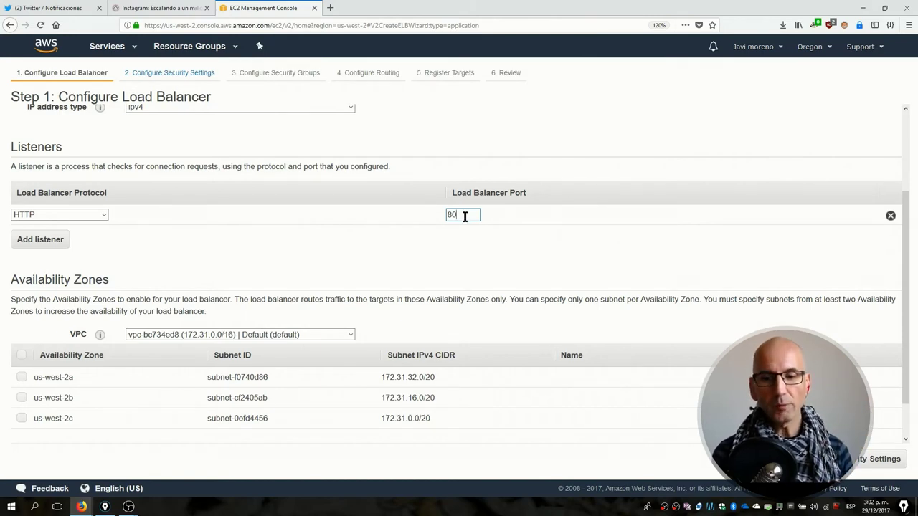
{"action": "scroll", "coordinate": [330, 225], "scroll_direction": "down", "scroll_amount": 1}
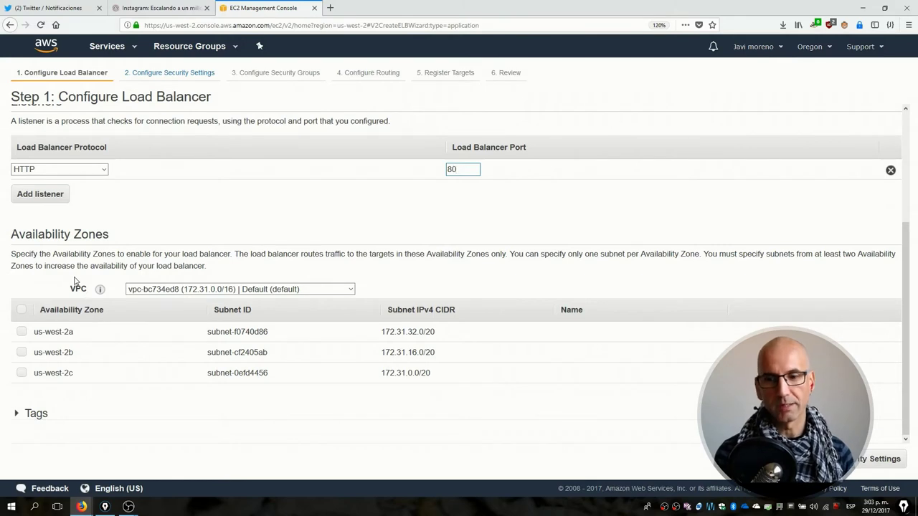
{"action": "left_click", "coordinate": [24, 314]}
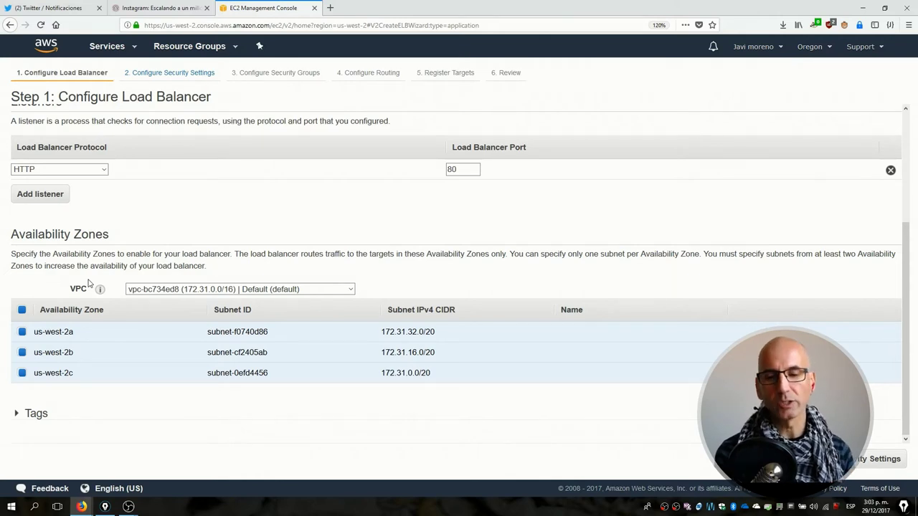
Step: Add an Owner tag to the load balancer with the owner's username as its value
{"action": "left_click", "coordinate": [41, 413]}
{"action": "scroll", "coordinate": [57, 403], "scroll_direction": "down", "scroll_amount": 2}
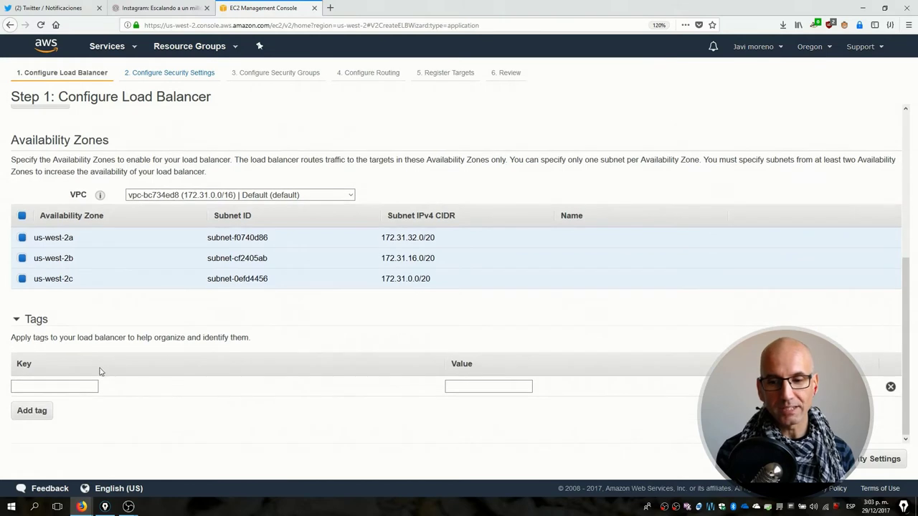
{"action": "left_click", "coordinate": [89, 387]}
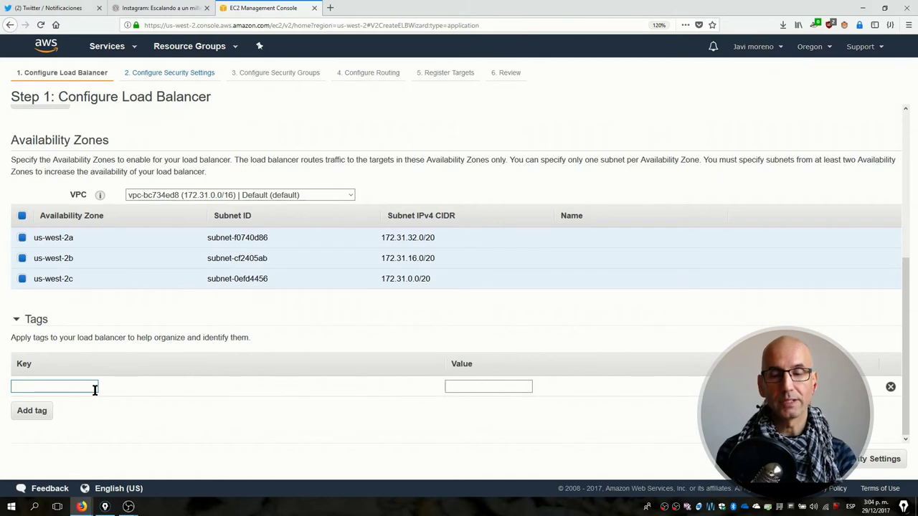
{"action": "type", "text": "Owne"}
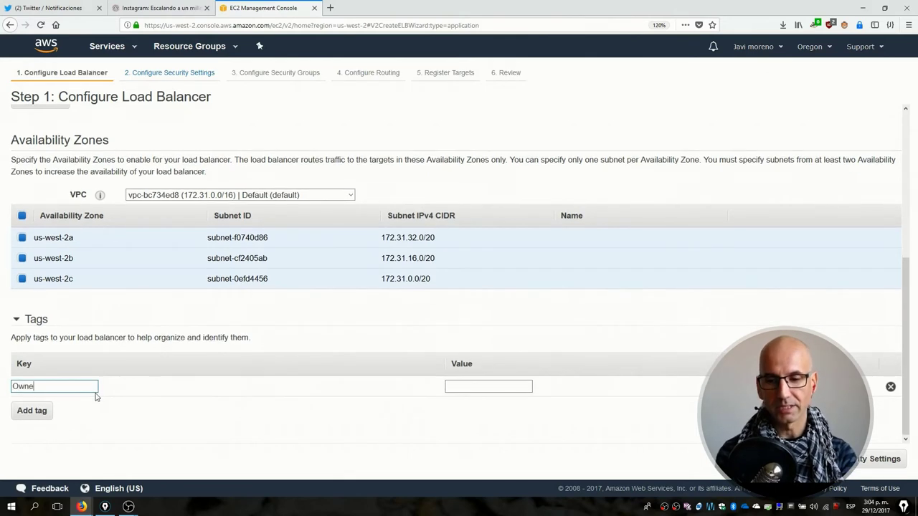
{"action": "type", "text": "r"}
{"action": "key", "text": "Tab"}
{"action": "type", "text": "ciberado"}
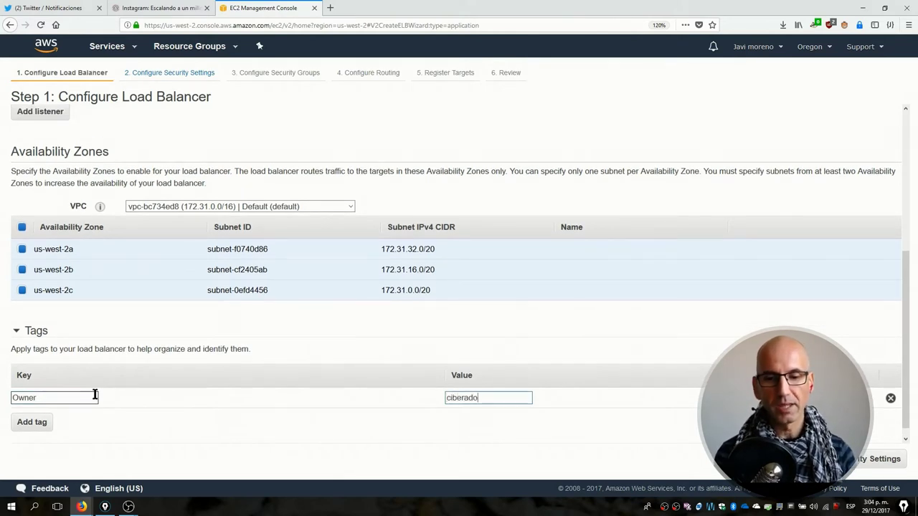
Step: Add a second load balancer tag, Project, with the value demoalb, and continue to the security settings
{"action": "left_click", "coordinate": [44, 421]}
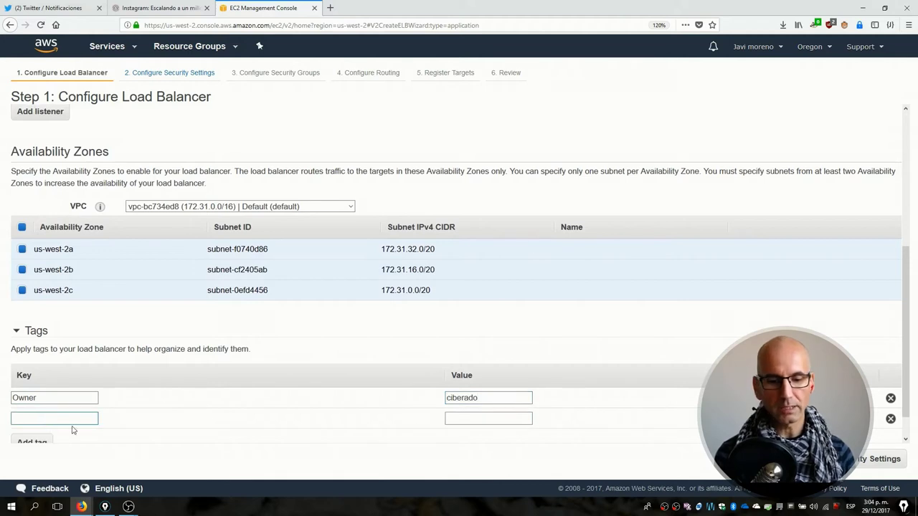
{"action": "type", "text": "roject"}
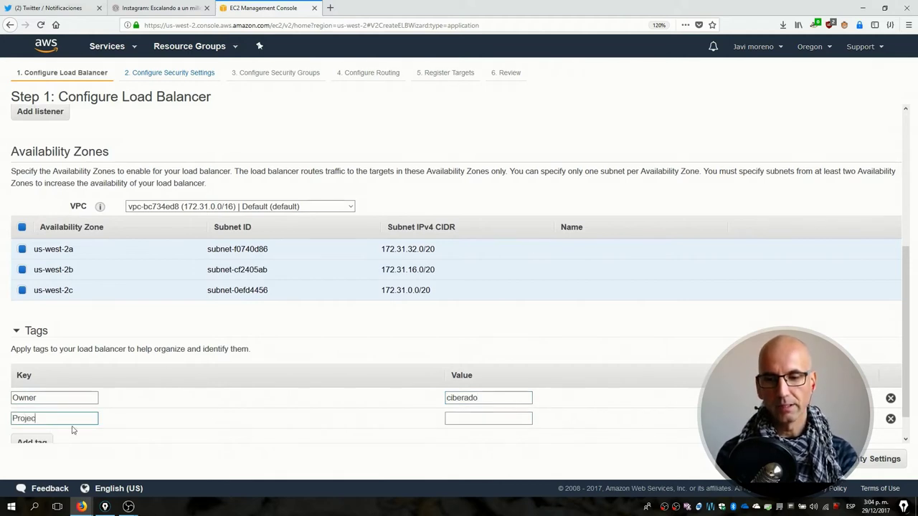
{"action": "key", "text": "Tab"}
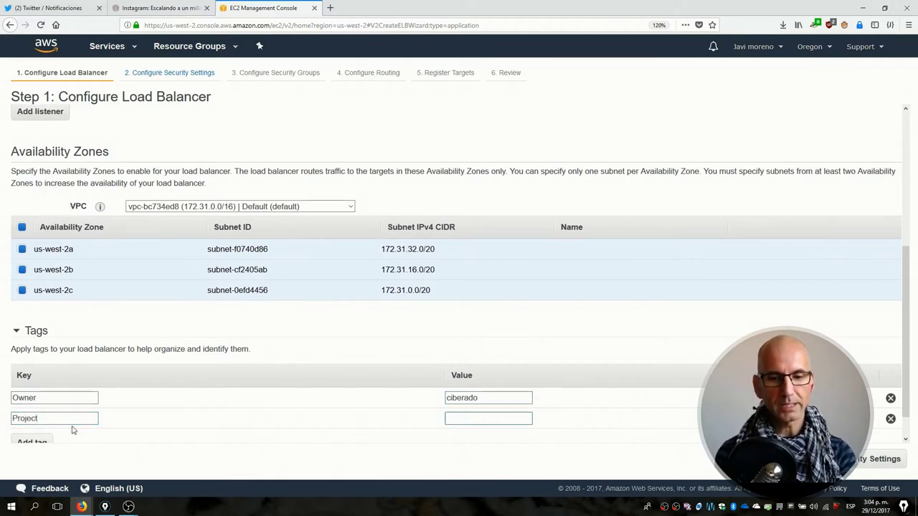
{"action": "type", "text": "d"}
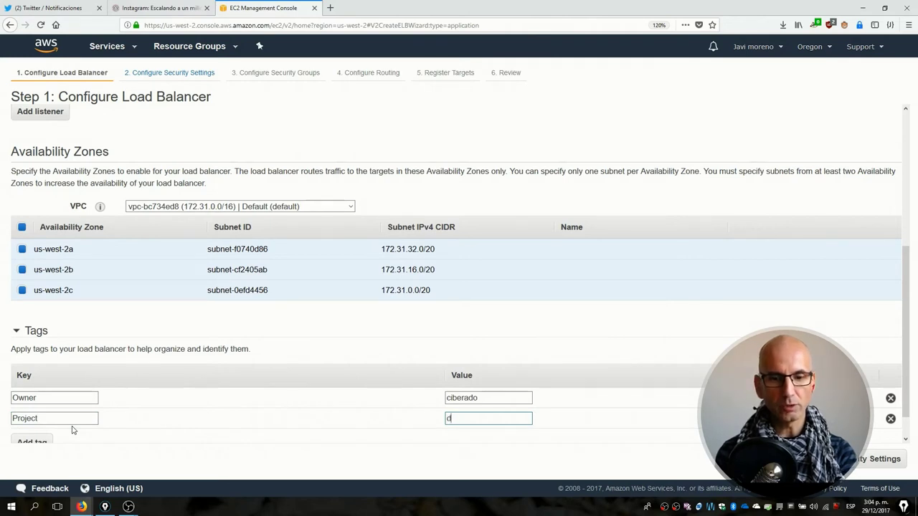
{"action": "type", "text": "emoalb"}
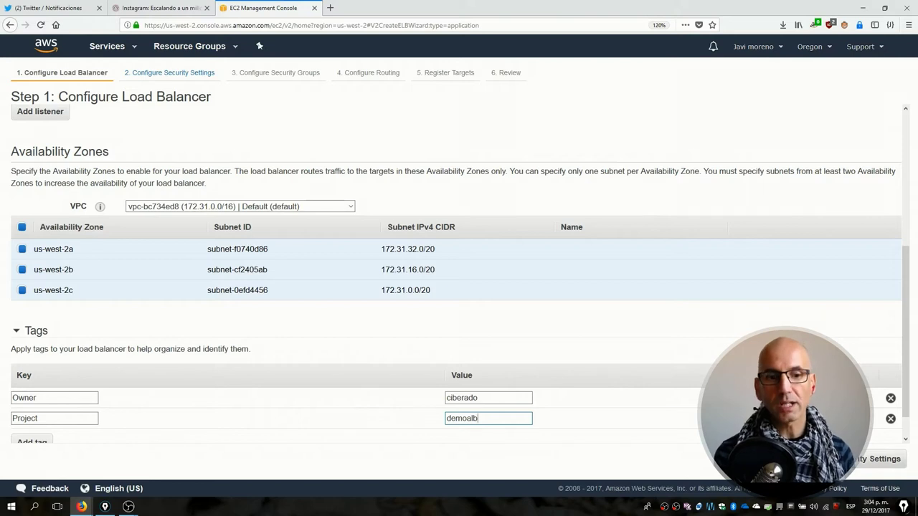
{"action": "left_click", "coordinate": [876, 459]}
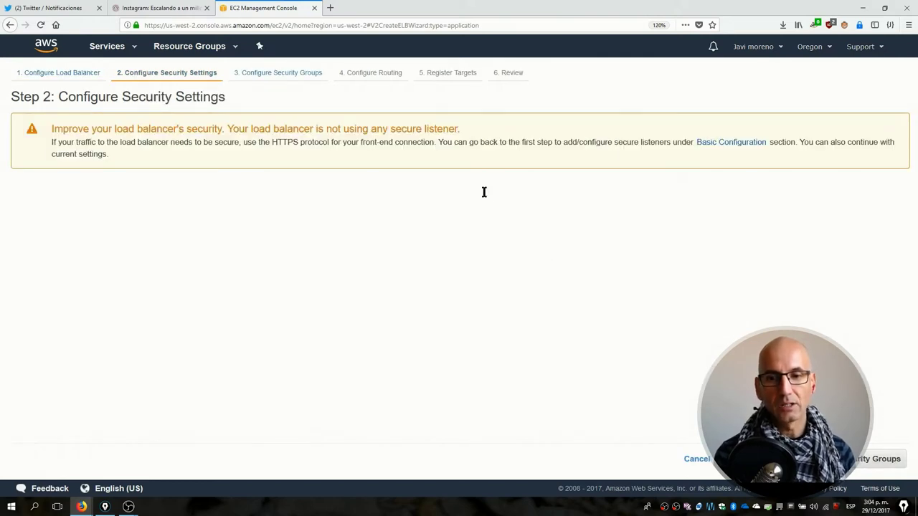
Step: Continue without a secure listener and assign only the existing vpc-default-lb security group to the load balancer, proceeding to routing
{"action": "left_click_drag", "start_coordinate": [484, 192], "coordinate": [332, 213]}
{"action": "left_click", "coordinate": [476, 246]}
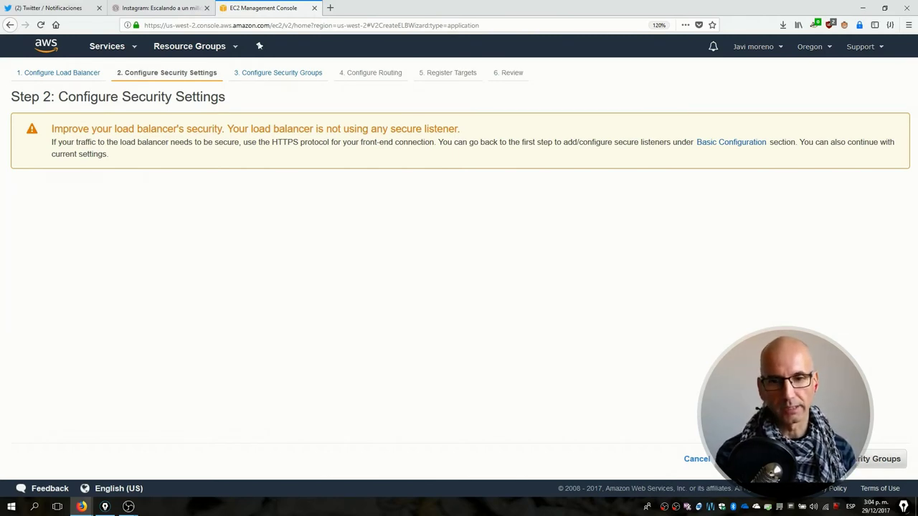
{"action": "left_click", "coordinate": [831, 458]}
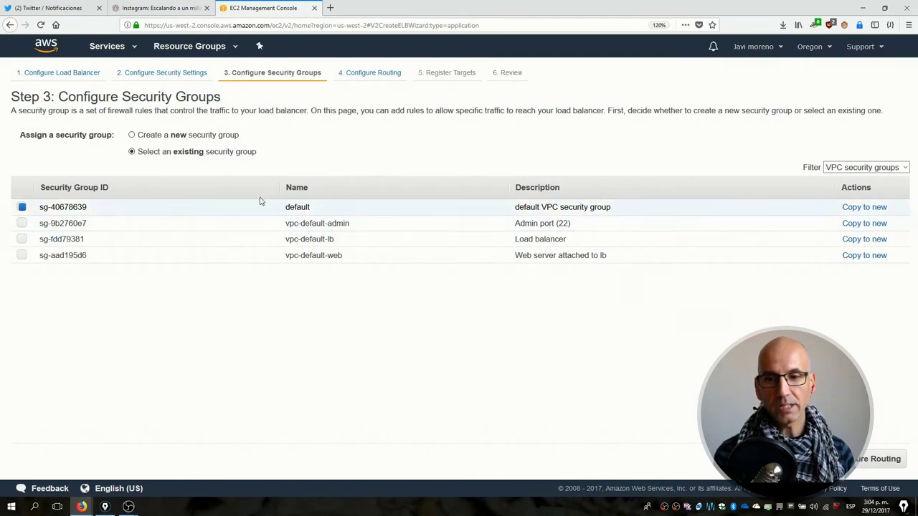
{"action": "left_click", "coordinate": [22, 240]}
{"action": "left_click", "coordinate": [22, 206]}
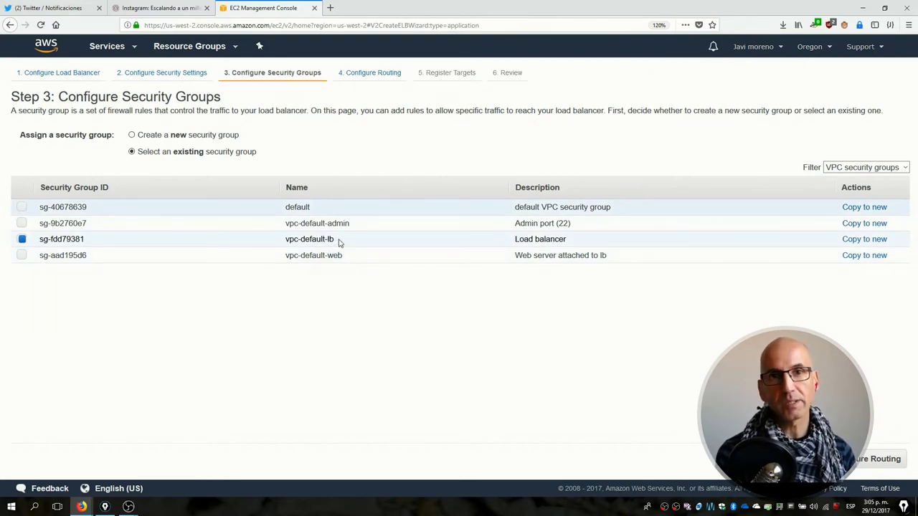
{"action": "left_click", "coordinate": [864, 459]}
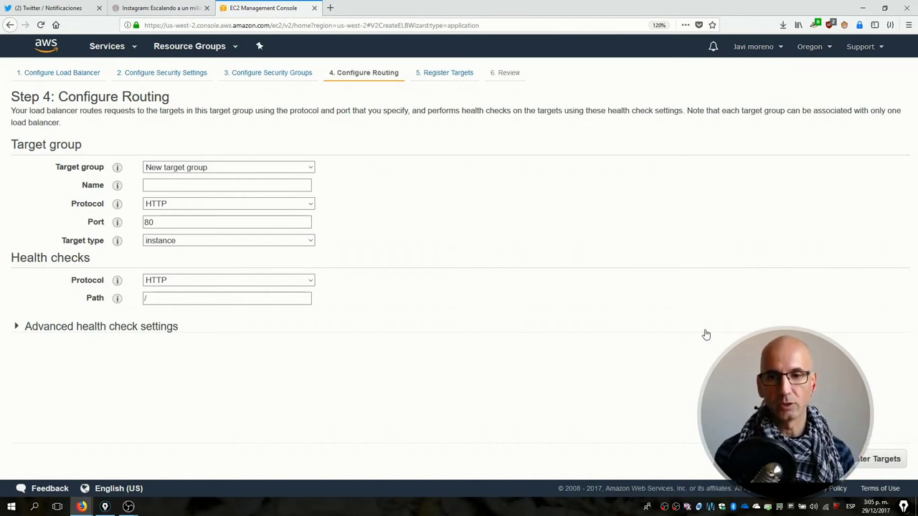
Step: Route the load balancer to the existing flores target group, keep its registered targets, and create the load balancer
{"action": "left_click", "coordinate": [224, 172]}
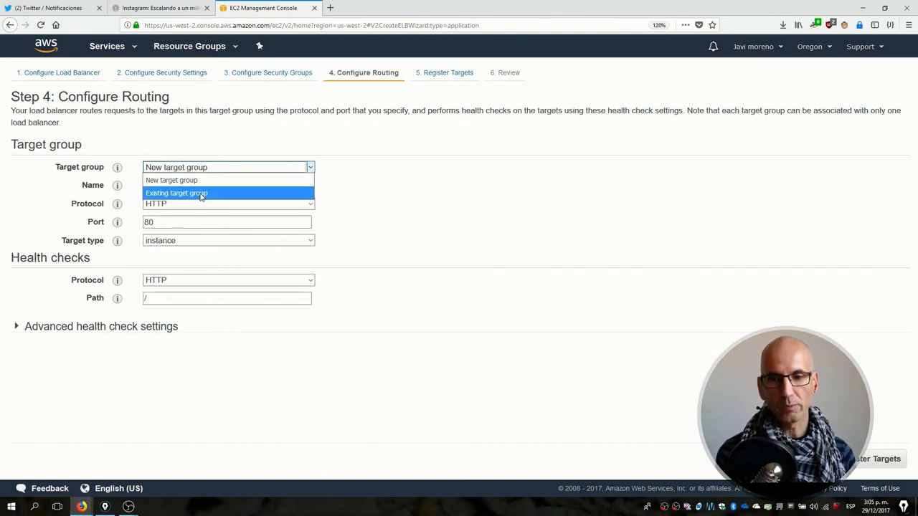
{"action": "left_click", "coordinate": [201, 194]}
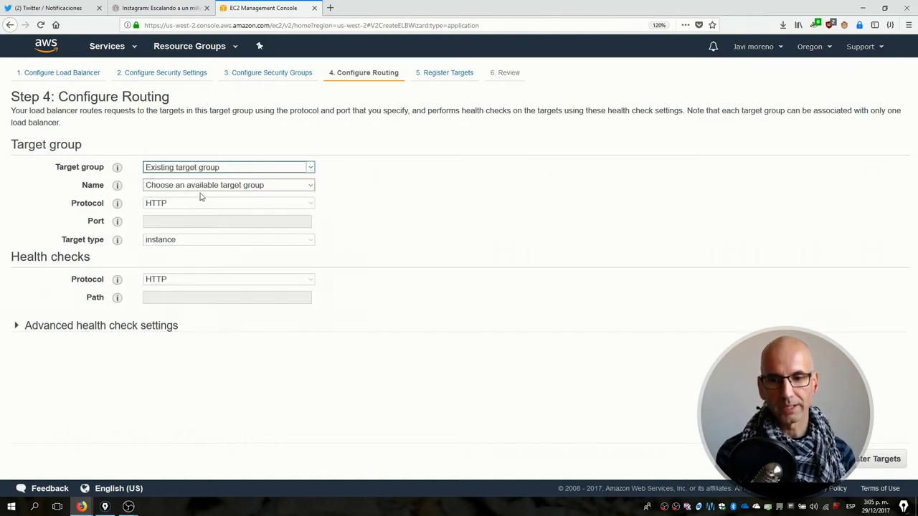
{"action": "left_click", "coordinate": [273, 185]}
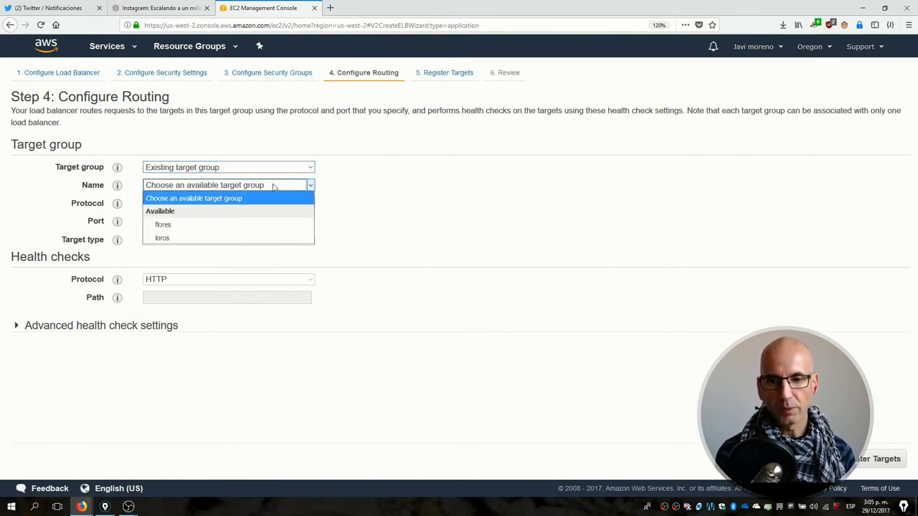
{"action": "left_click", "coordinate": [262, 228]}
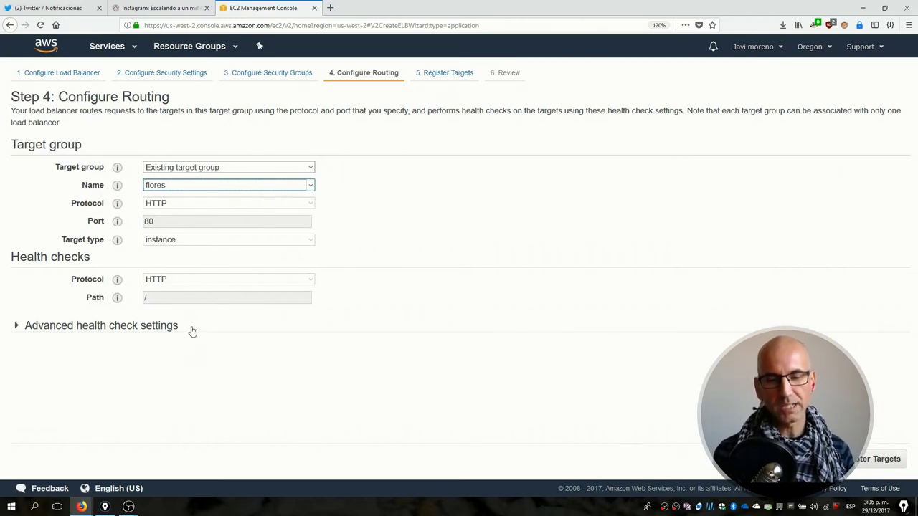
{"action": "left_click", "coordinate": [881, 460]}
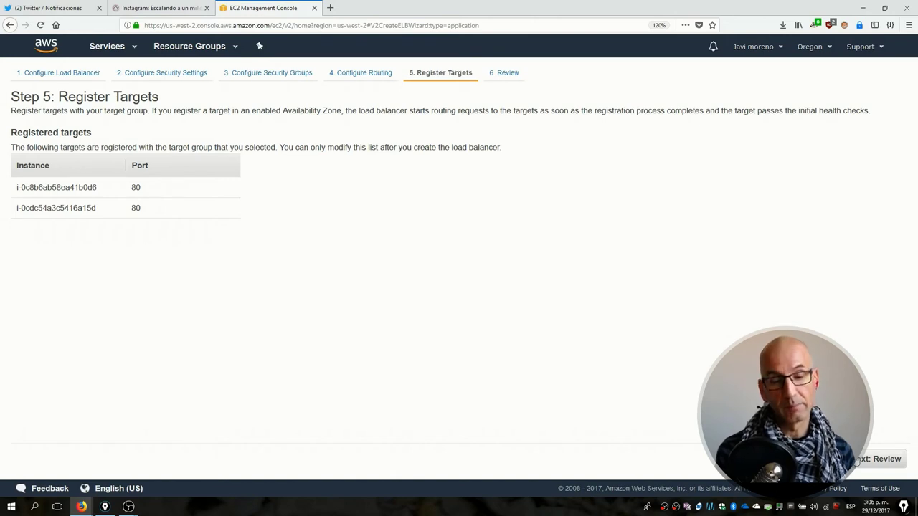
{"action": "left_click", "coordinate": [857, 469]}
{"action": "left_click", "coordinate": [876, 462]}
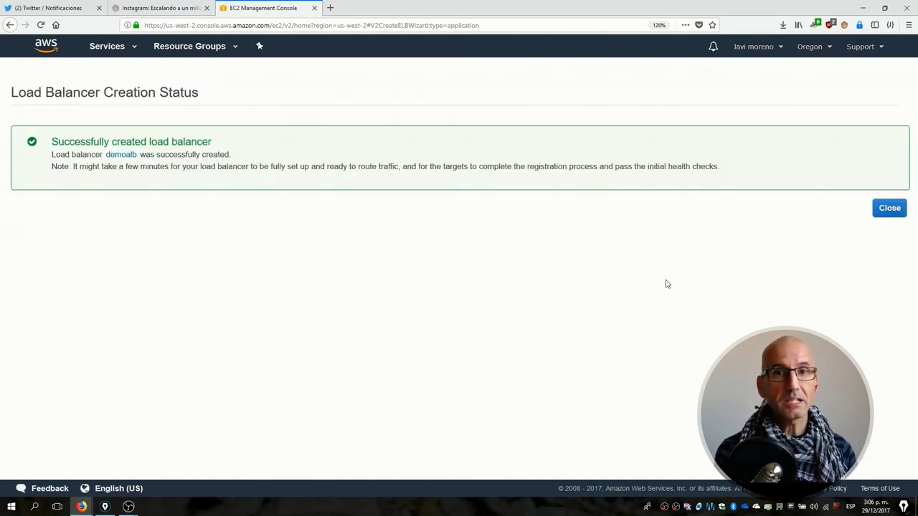
Step: Open the new demoalb load balancer's details and refresh its provisioning state
{"action": "left_click", "coordinate": [121, 154]}
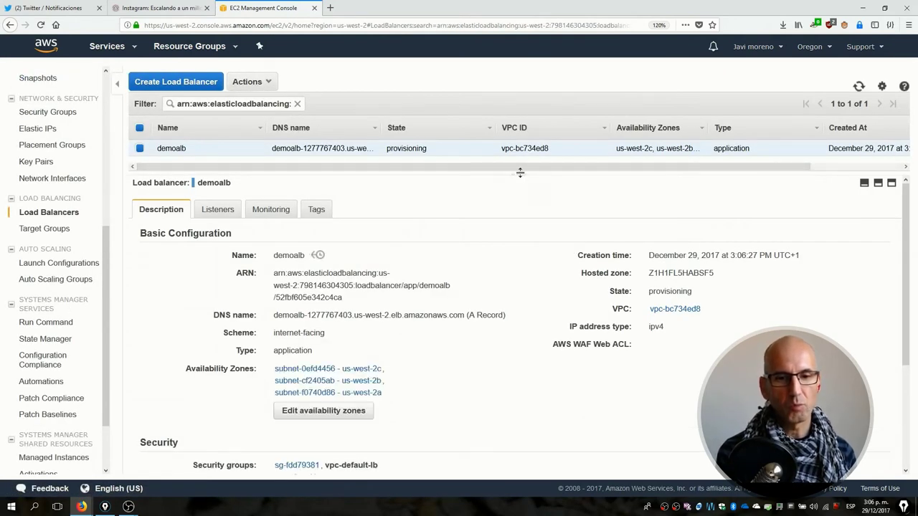
{"action": "left_click_drag", "start_coordinate": [524, 179], "coordinate": [530, 191]}
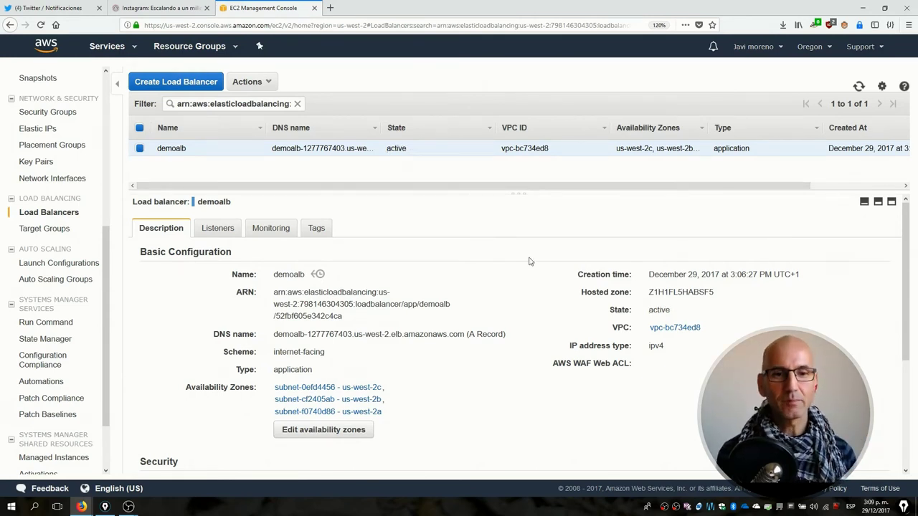
{"action": "left_click", "coordinate": [860, 87]}
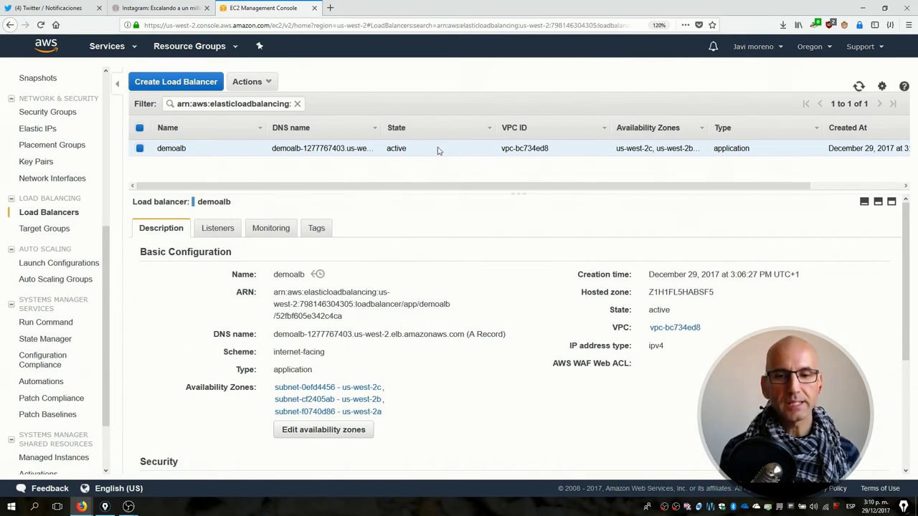
Step: In the rules of demoalb's HTTP:80 listener, add and save a rule forwarding path pattern /flores/* to the flores target group
{"action": "left_click", "coordinate": [218, 233]}
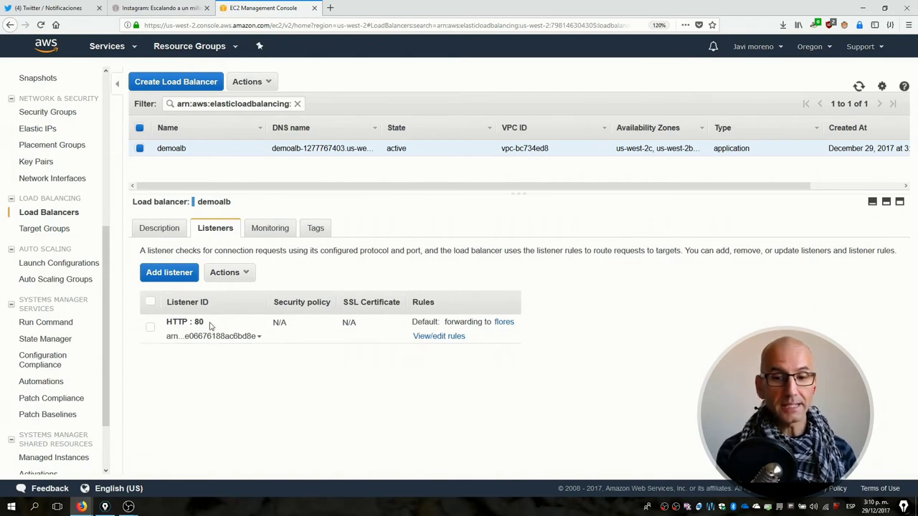
{"action": "left_click", "coordinate": [438, 336]}
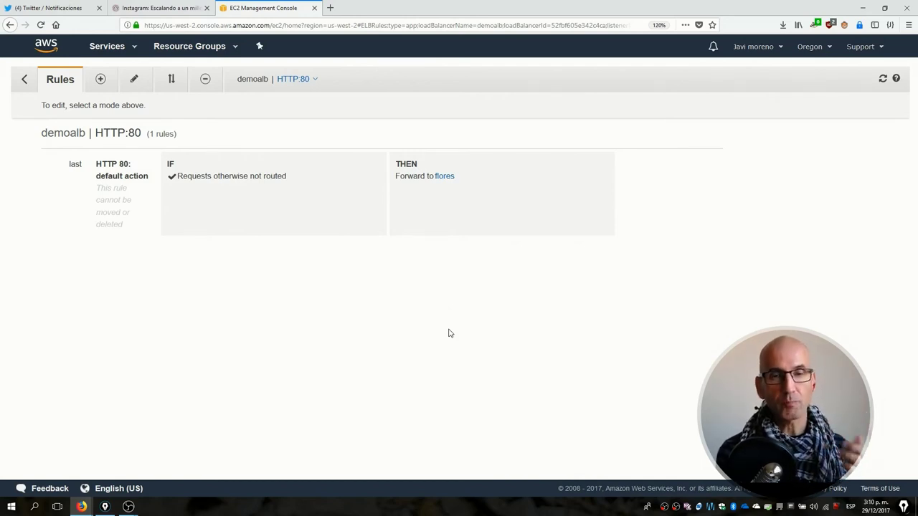
{"action": "left_click", "coordinate": [101, 81]}
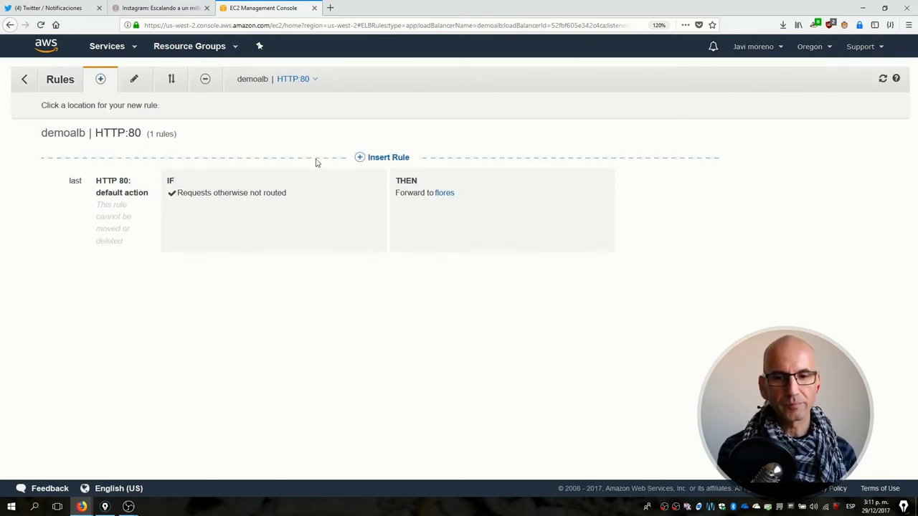
{"action": "left_click", "coordinate": [394, 159]}
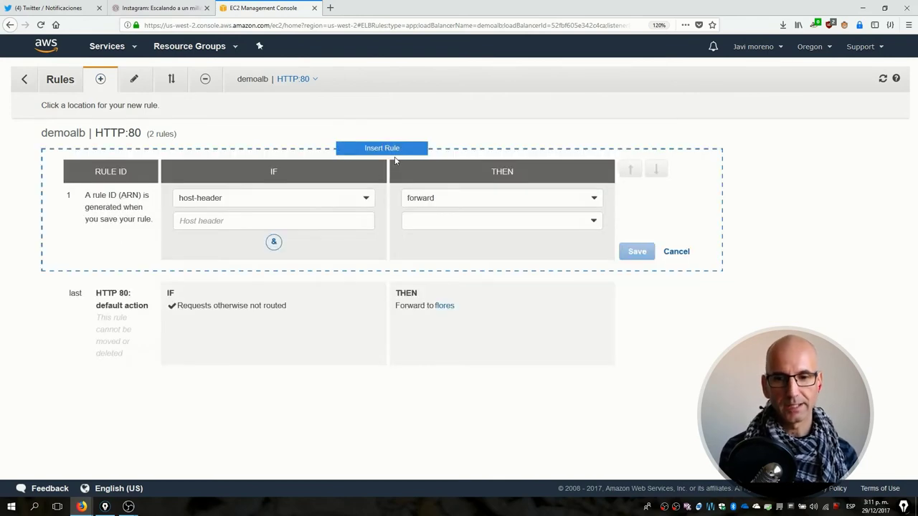
{"action": "left_click", "coordinate": [302, 203]}
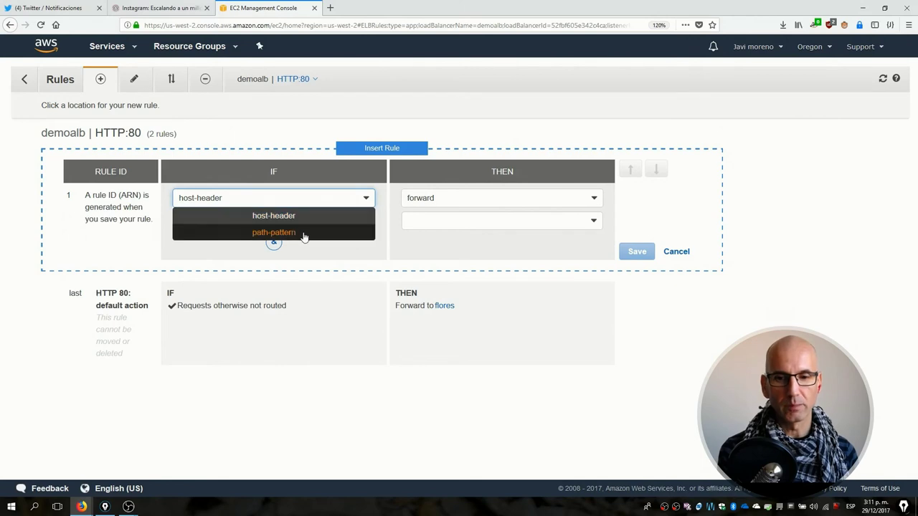
{"action": "left_click", "coordinate": [304, 234]}
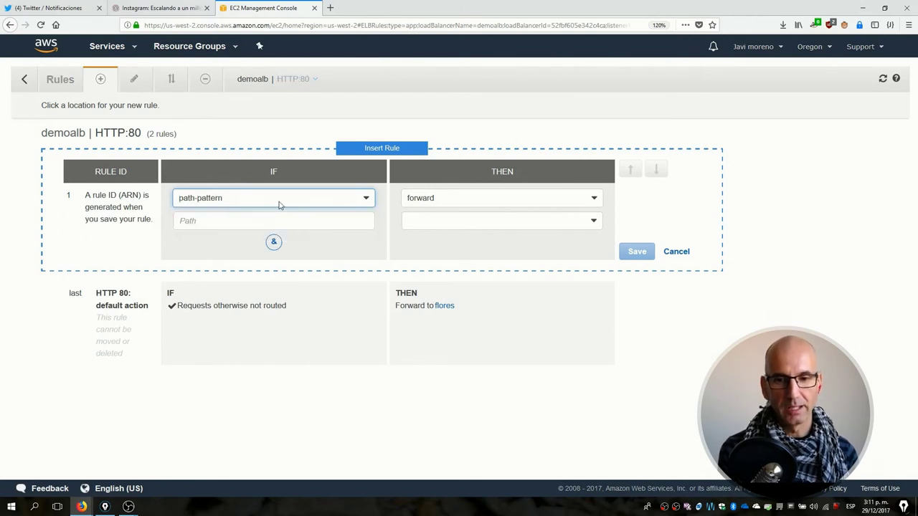
{"action": "left_click", "coordinate": [259, 218]}
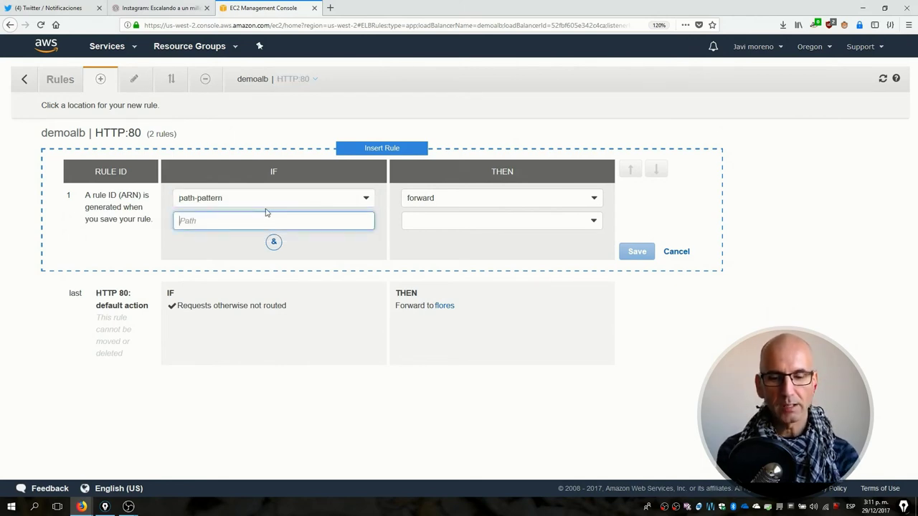
{"action": "type", "text": "/"}
{"action": "key", "text": "BackSpace"}
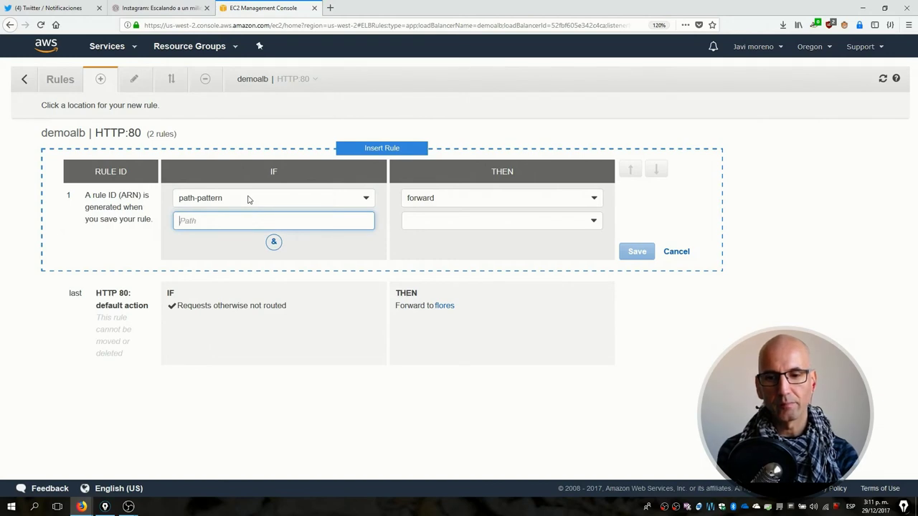
{"action": "type", "text": "/flores/*"}
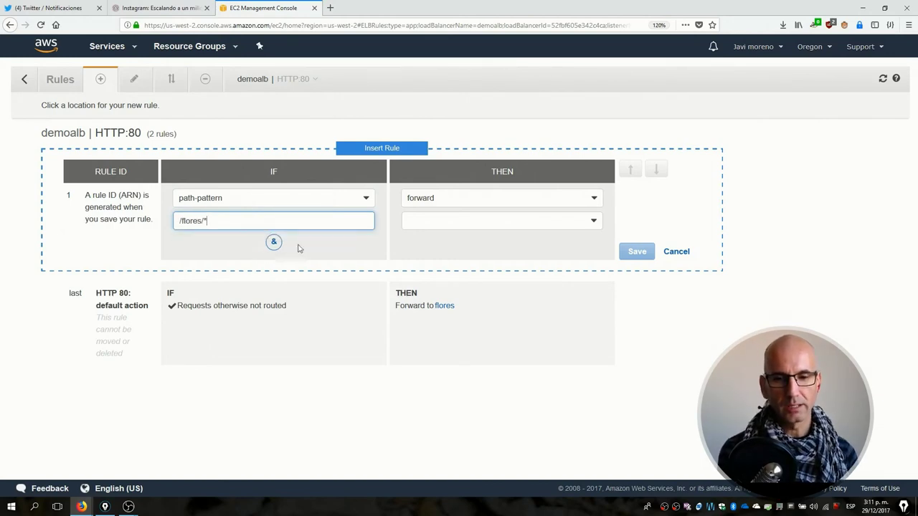
{"action": "left_click", "coordinate": [446, 226]}
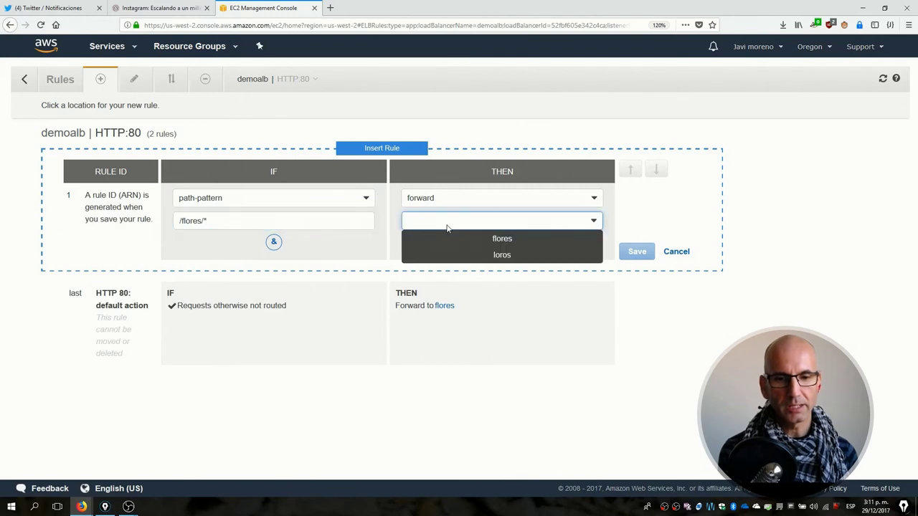
{"action": "left_click", "coordinate": [487, 240]}
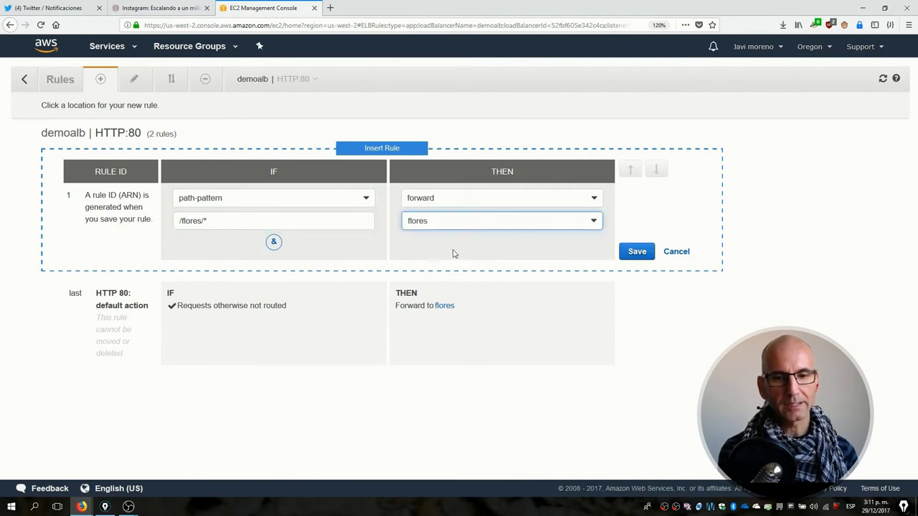
{"action": "left_click", "coordinate": [635, 251]}
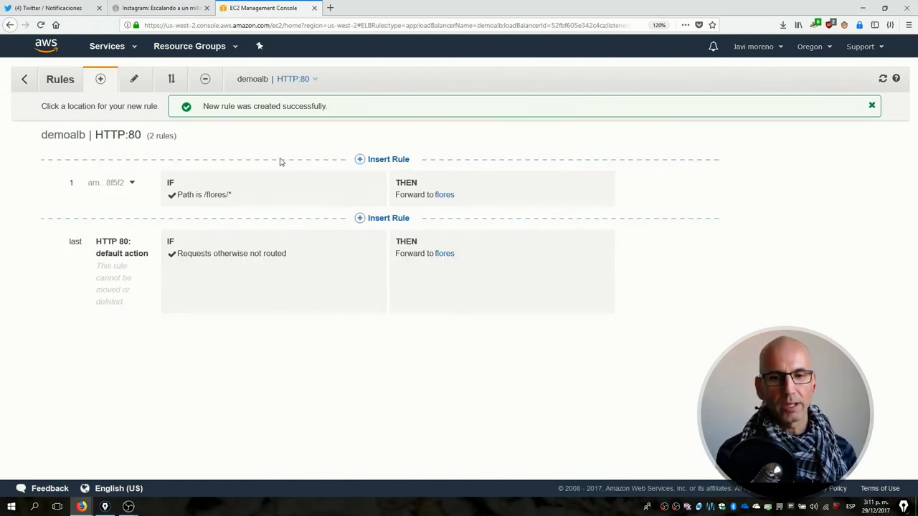
Step: Insert and save a rule above the /flores/* rule that forwards path pattern /loros/* to the loros target group
{"action": "left_click", "coordinate": [386, 161]}
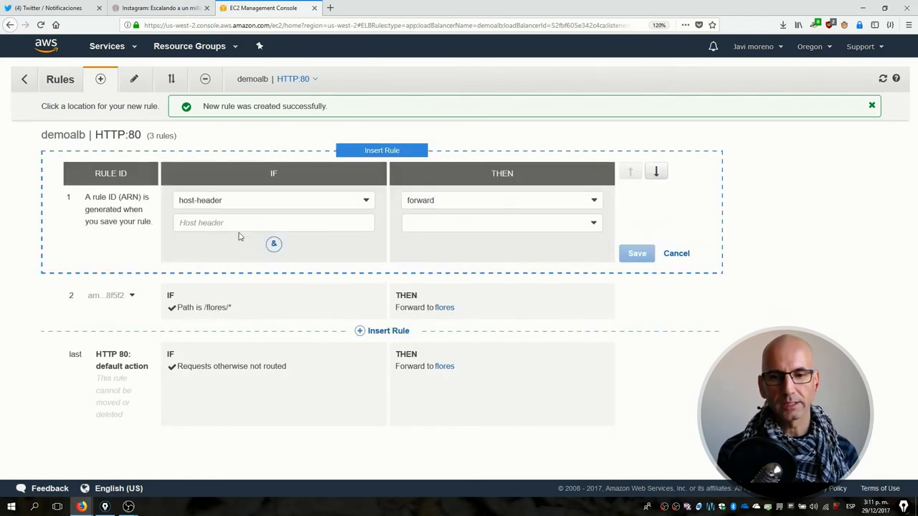
{"action": "left_click", "coordinate": [227, 205]}
{"action": "left_click", "coordinate": [235, 235]}
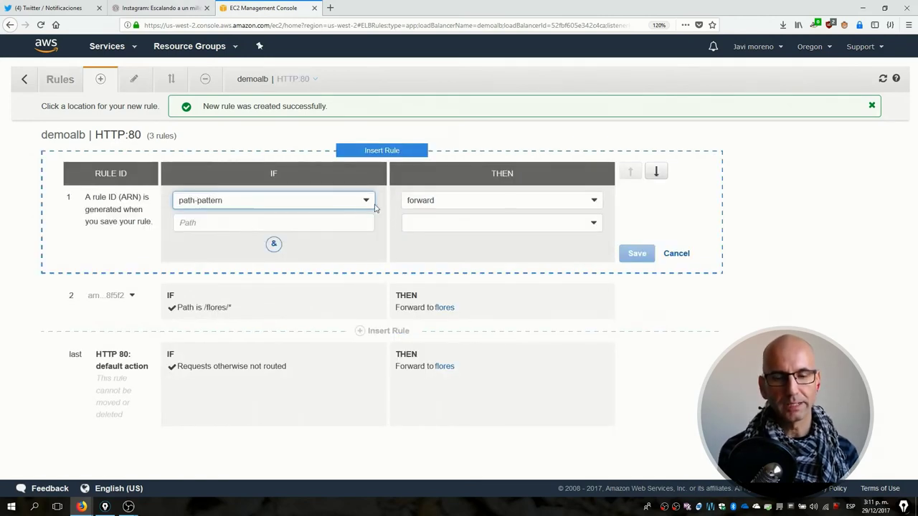
{"action": "left_click", "coordinate": [275, 225]}
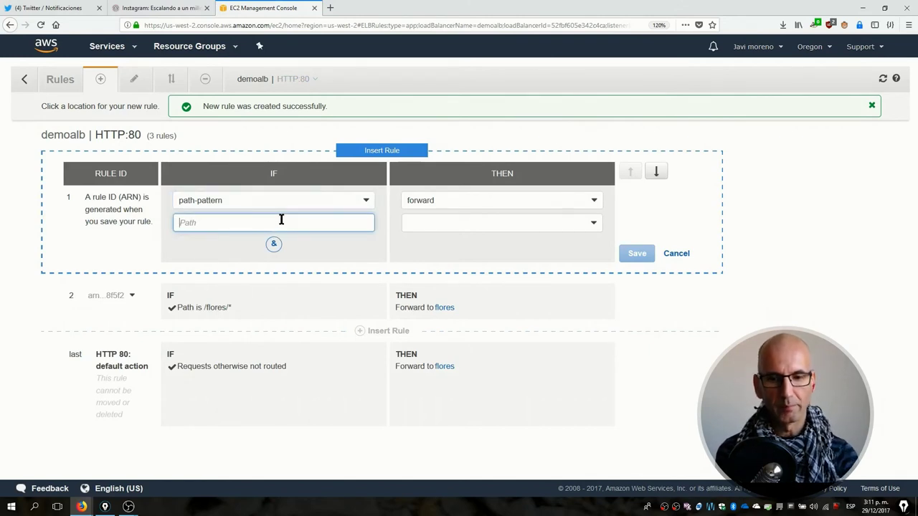
{"action": "type", "text": "/"}
{"action": "type", "text": "loros/C"}
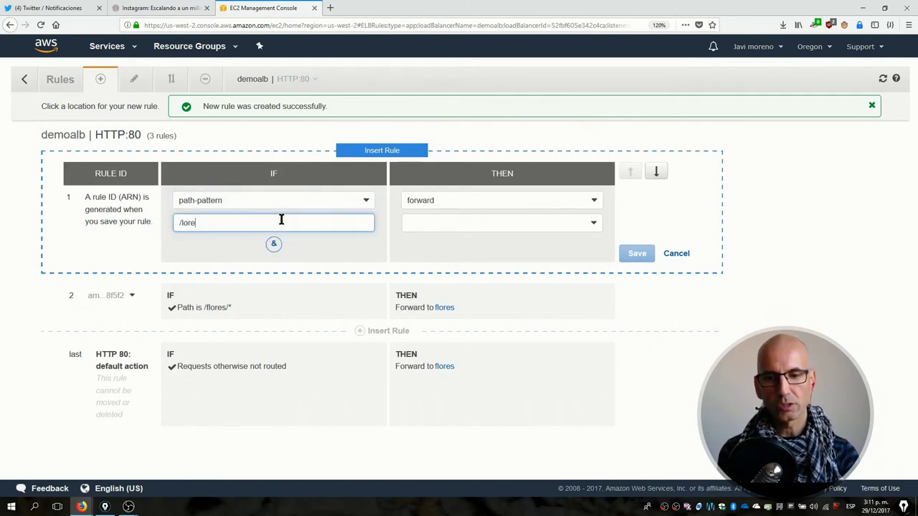
{"action": "key", "text": "BackSpace"}
{"action": "type", "text": "*"}
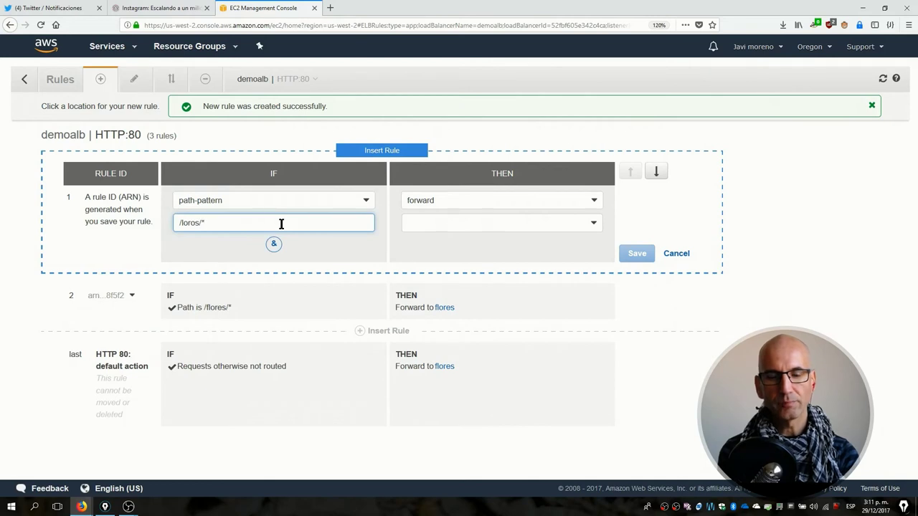
{"action": "left_click", "coordinate": [444, 227]}
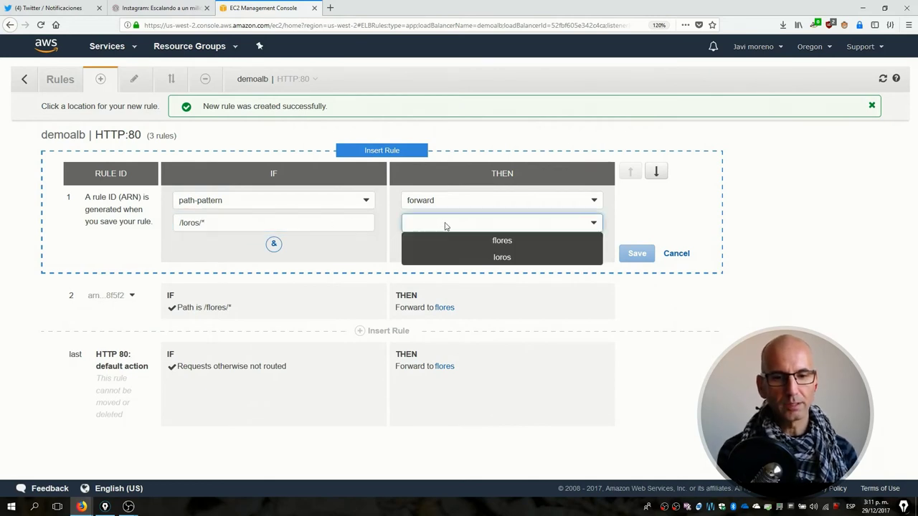
{"action": "left_click", "coordinate": [472, 257]}
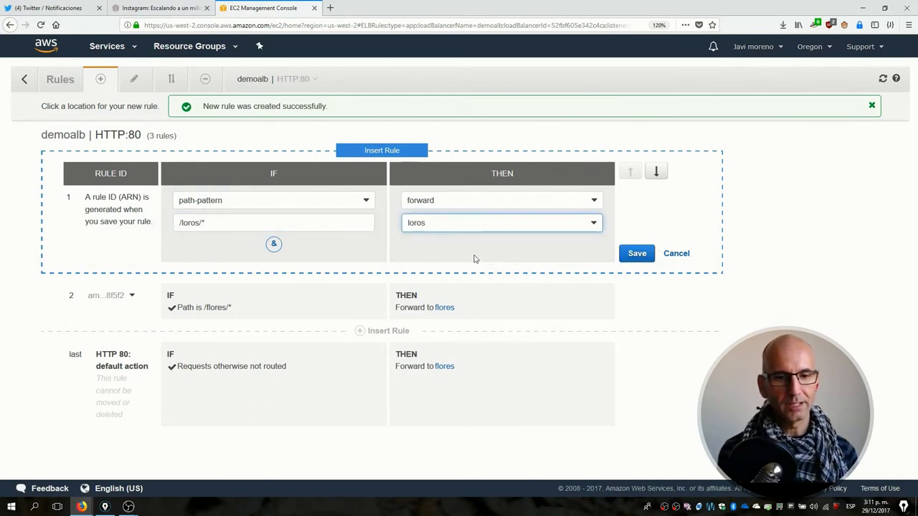
{"action": "left_click", "coordinate": [636, 254]}
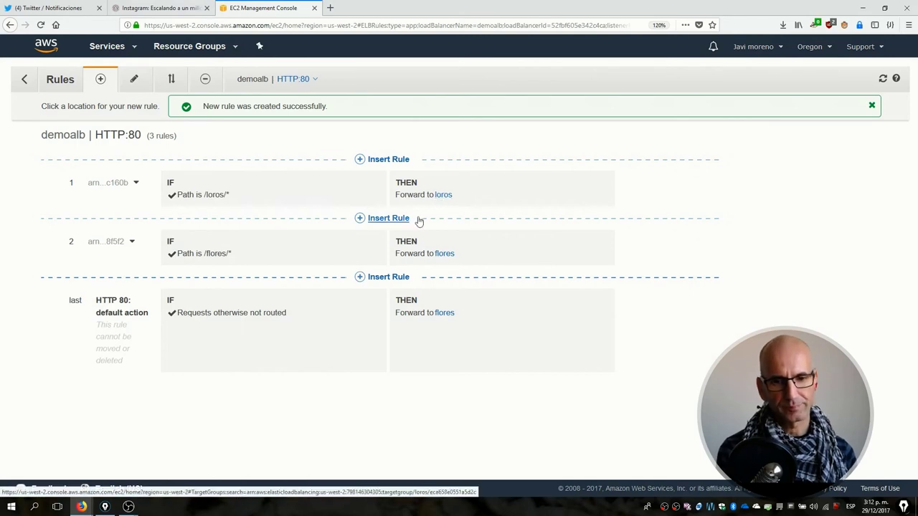
Step: Return to the load balancer's description, copy demoalb's DNS name and load that address in a new browser tab
{"action": "left_click", "coordinate": [27, 83]}
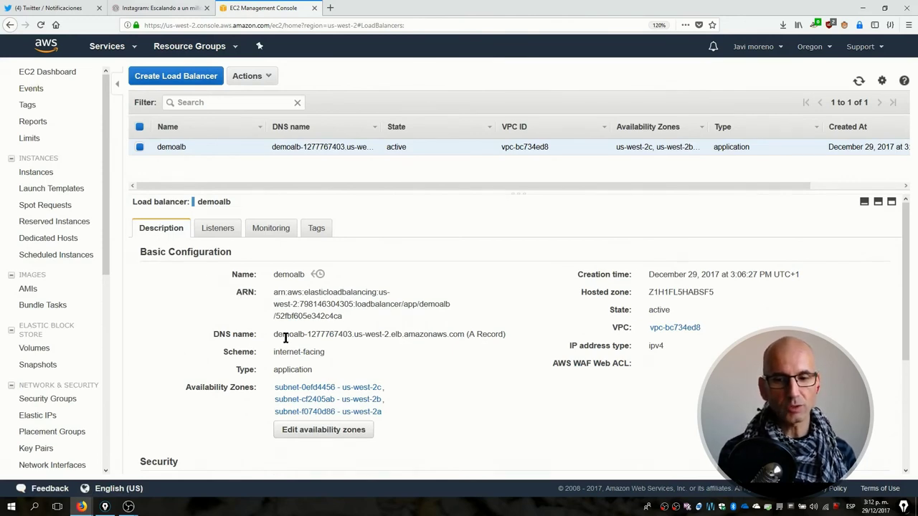
{"action": "left_click_drag", "start_coordinate": [274, 334], "coordinate": [456, 334]}
{"action": "key", "text": "ctrl+c"}
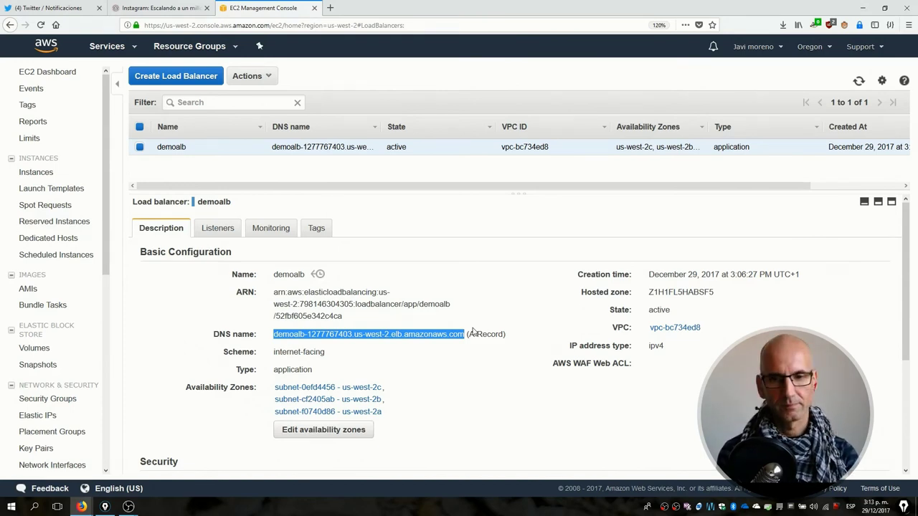
{"action": "key", "text": "ctrl+t"}
{"action": "key", "text": "ctrl+v"}
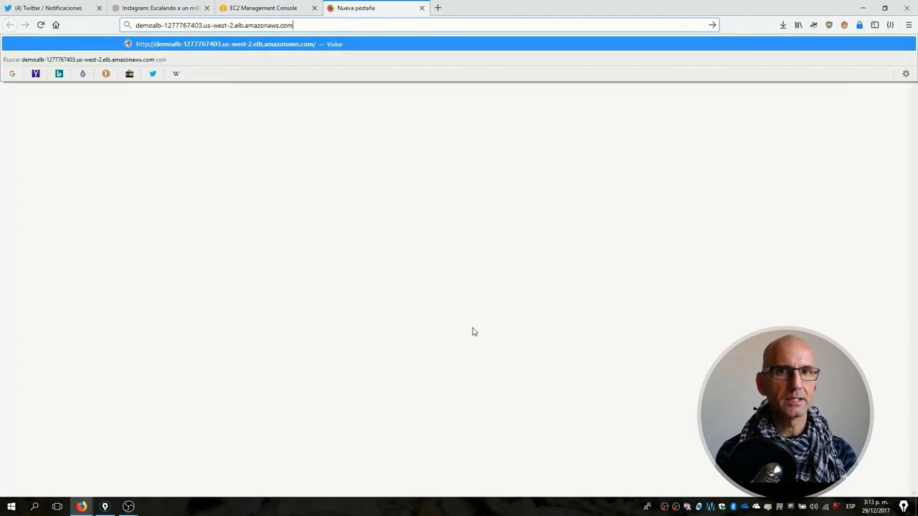
{"action": "key", "text": "Return"}
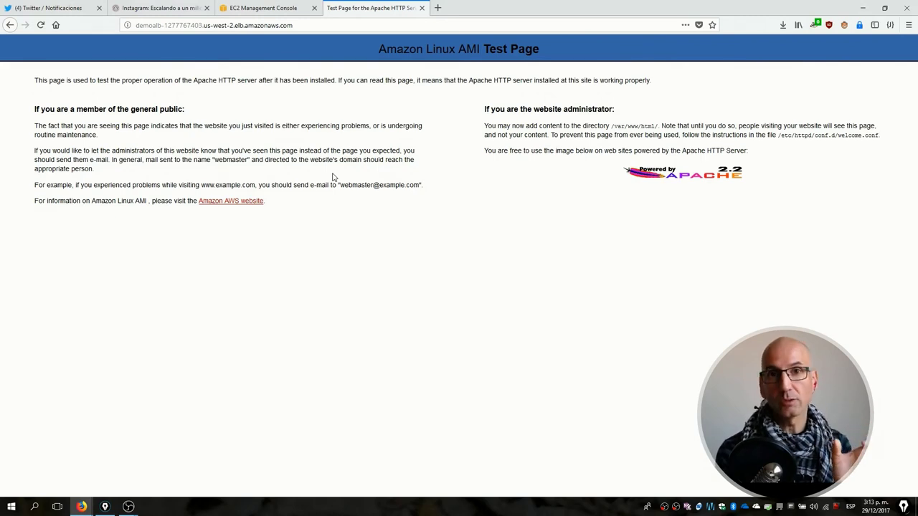
Step: Load demoalb-1277767403.us-west-2.elb.amazonaws.com/flores in a new browser tab
{"action": "key", "text": "ctrl+t"}
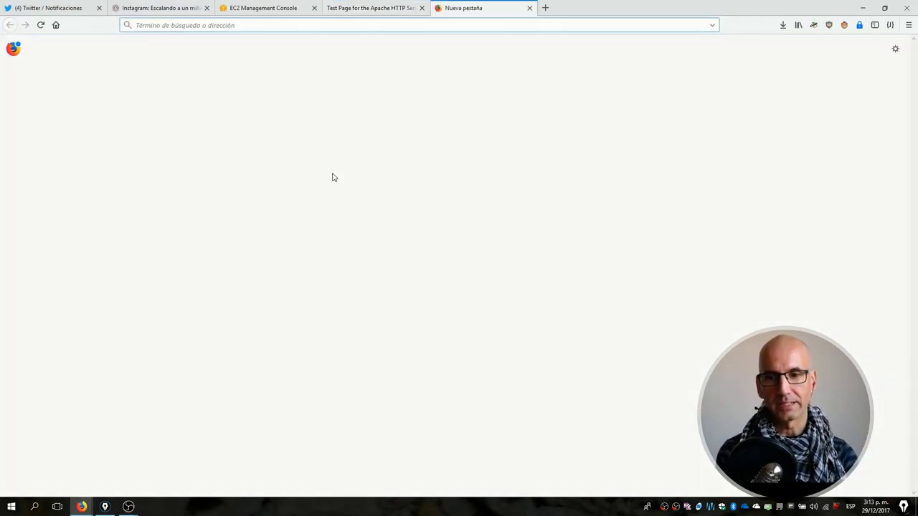
{"action": "type", "text": "demoalb-1277767403.us-west-2.elb.amazonaws.com/"}
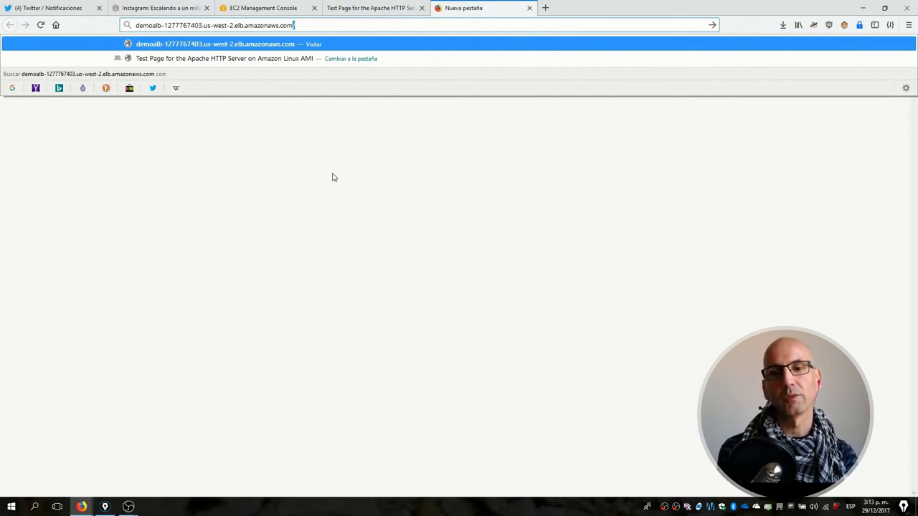
{"action": "type", "text": "flores"}
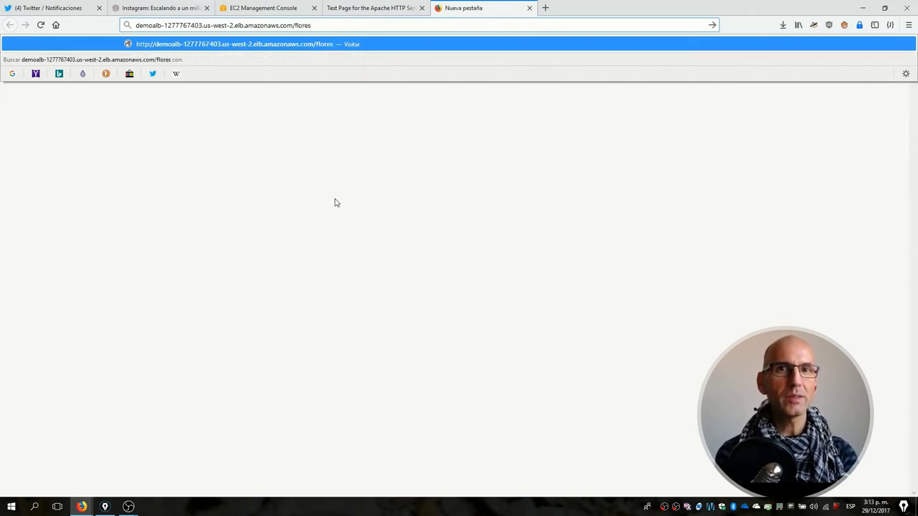
{"action": "key", "text": "Return"}
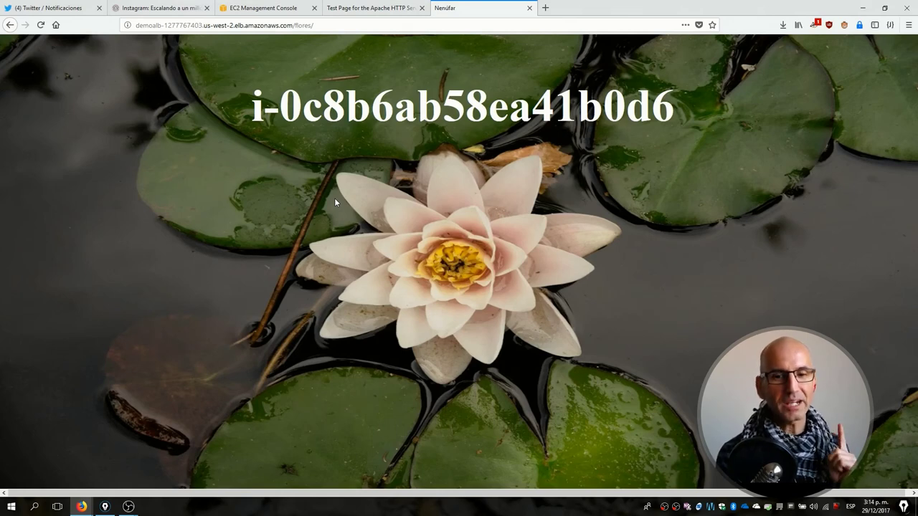
Step: Reload the /flores/ page repeatedly to check which instance ID answers each request
{"action": "key", "text": "F5"}
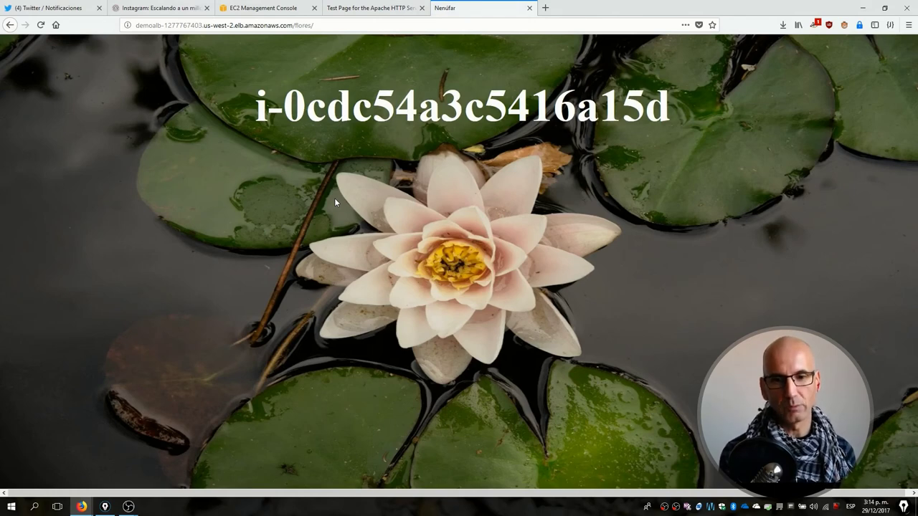
{"action": "key", "text": "F5"}
{"action": "key", "text": "F5"}
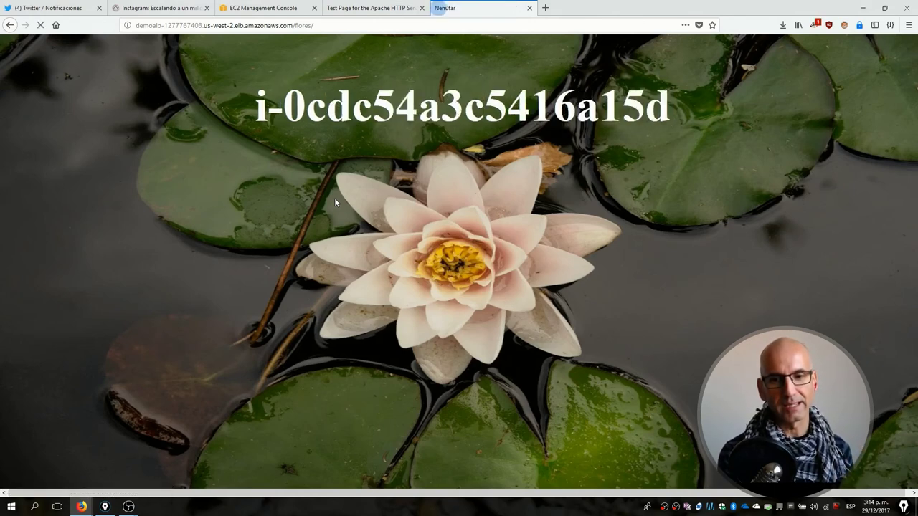
{"action": "key", "text": "F5"}
{"action": "key", "text": "F5"}
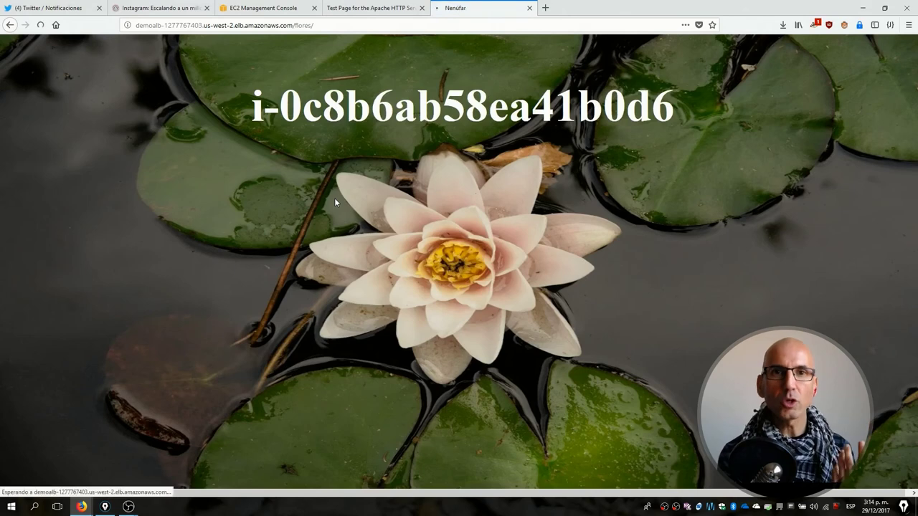
{"action": "key", "text": "F5"}
{"action": "key", "text": "F5"}
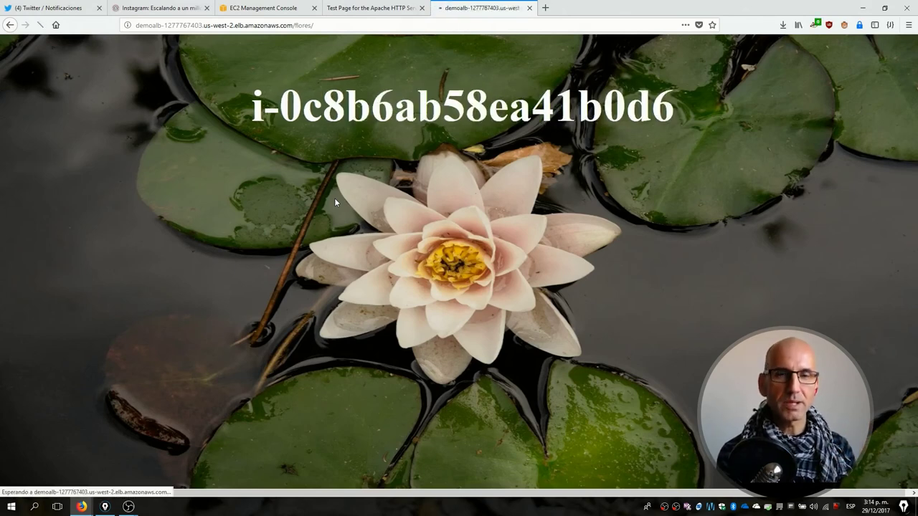
{"action": "key", "text": "F5"}
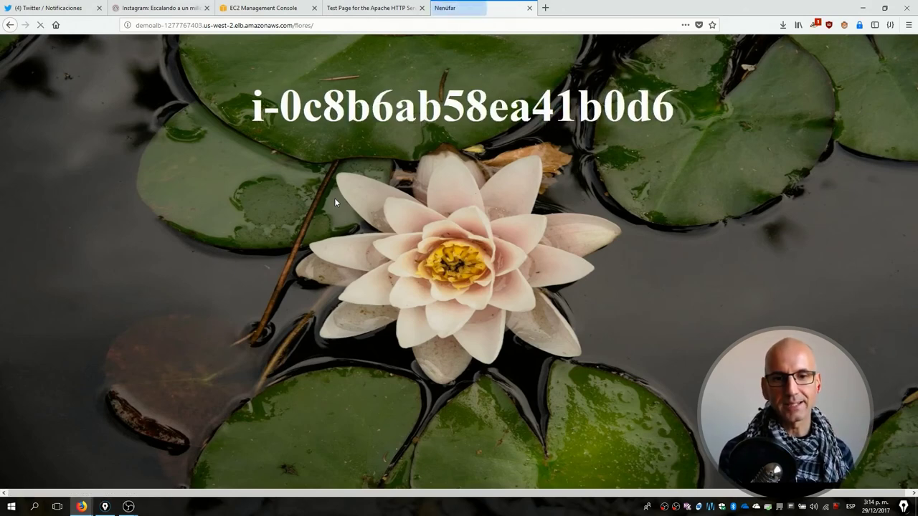
{"action": "key", "text": "F5"}
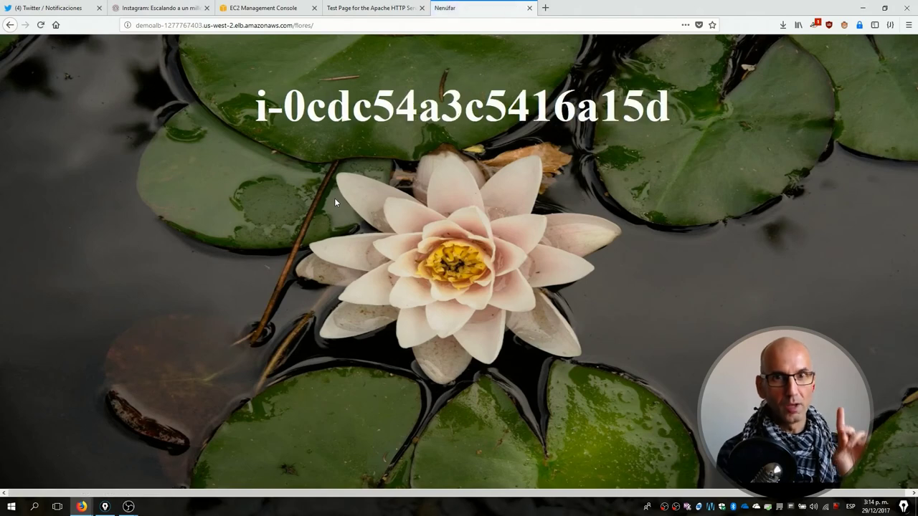